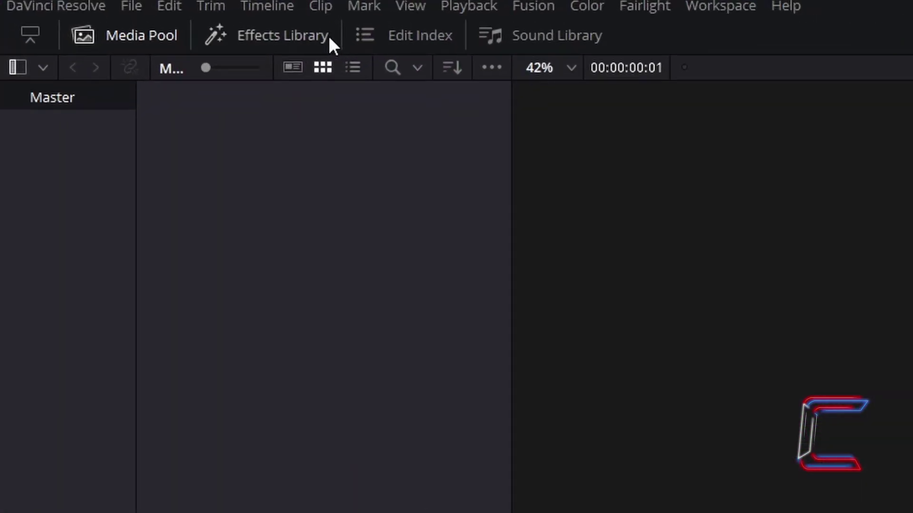
Open the Effects Library to the Toolbox Effects category, where Fusion Composition is listed
left_click(329, 36)
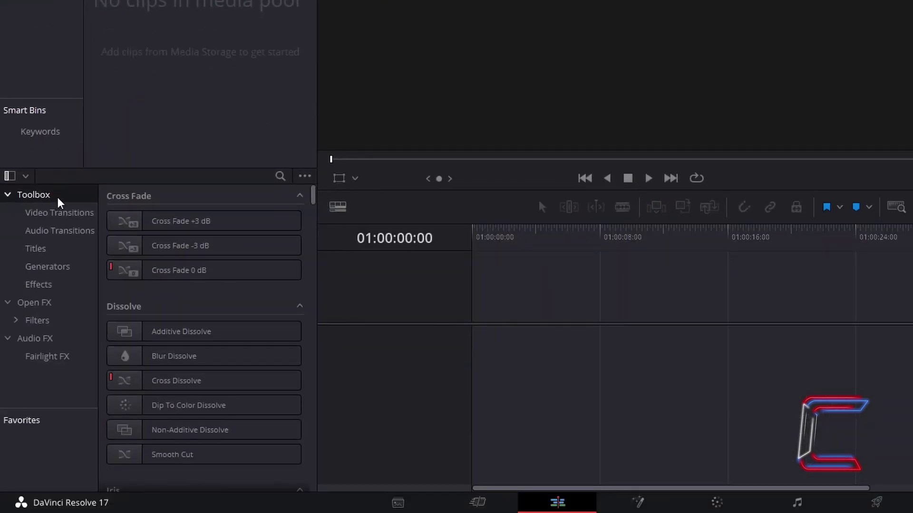
left_click(75, 287)
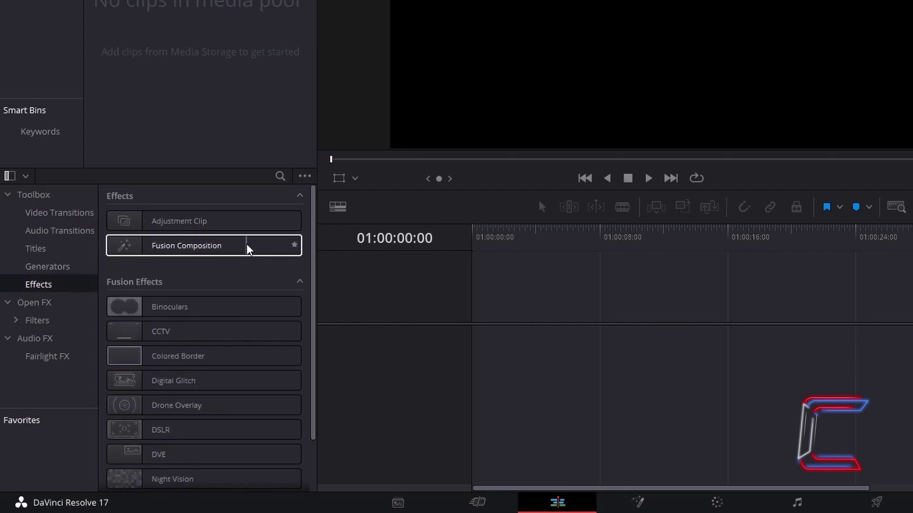
Place a Fusion Composition clip on Video 1 and extend it by 5:00 to 10 seconds
left_click_drag(247, 250, 479, 330)
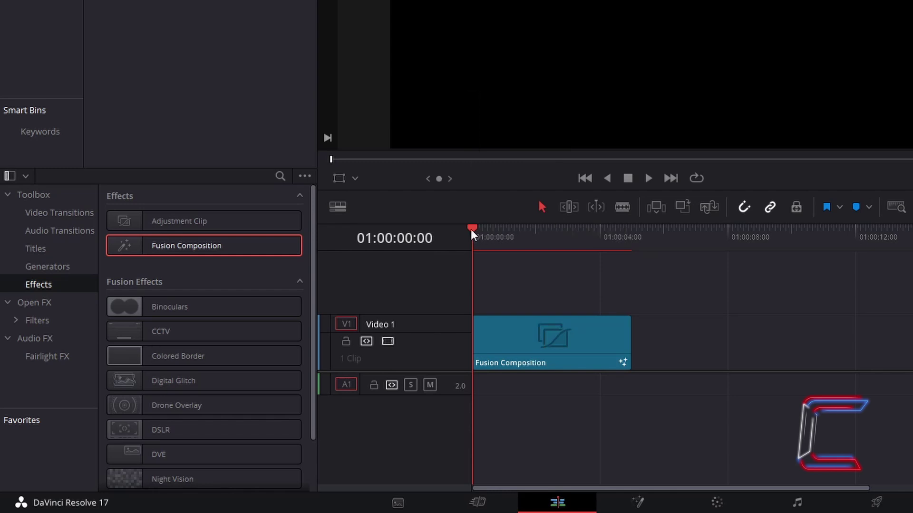
left_click_drag(470, 229, 629, 248)
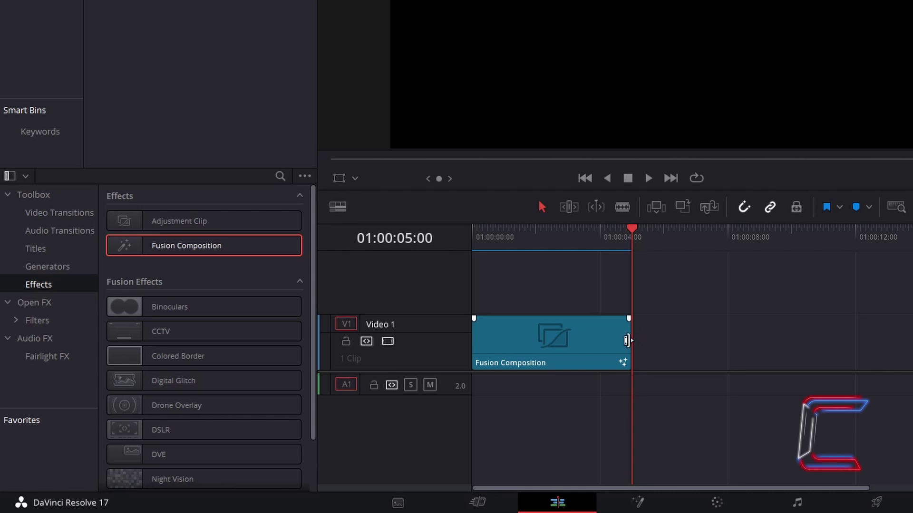
left_click_drag(627, 341, 787, 341)
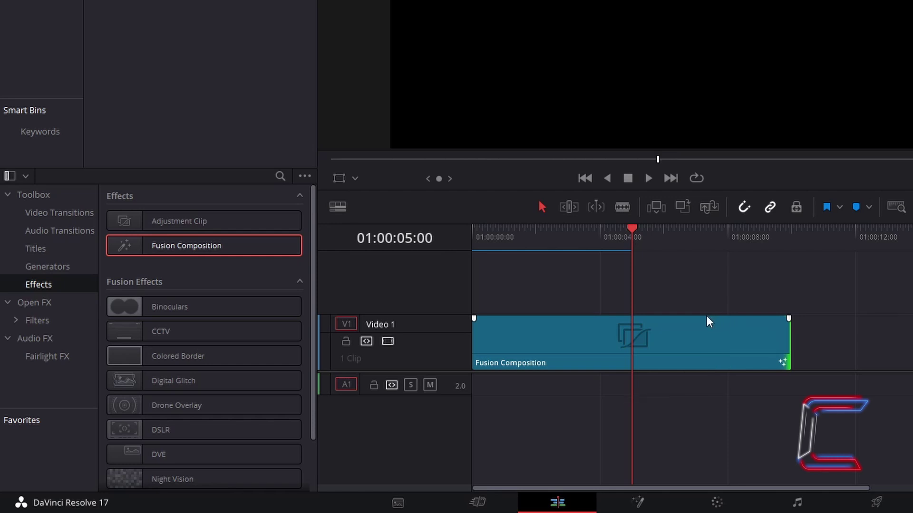
Open the clip in the Fusion page and add an sStar shape node
right_click(685, 333)
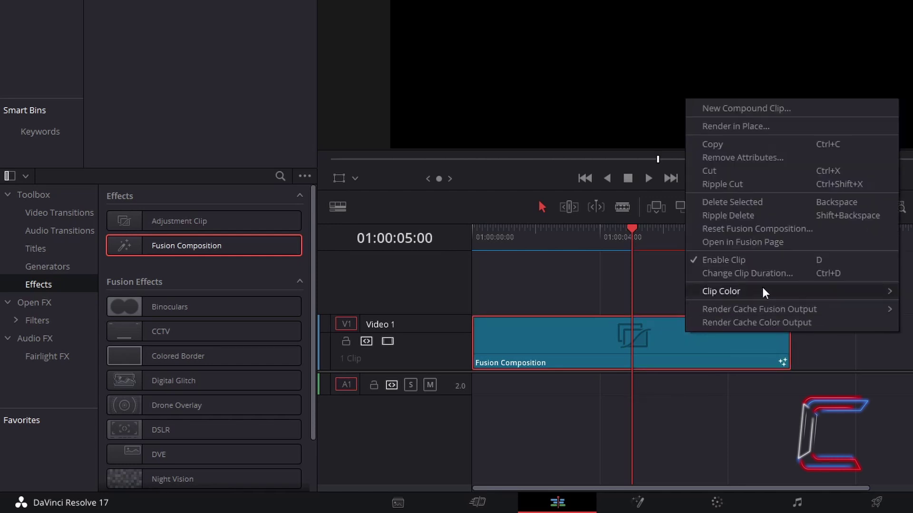
left_click(809, 241)
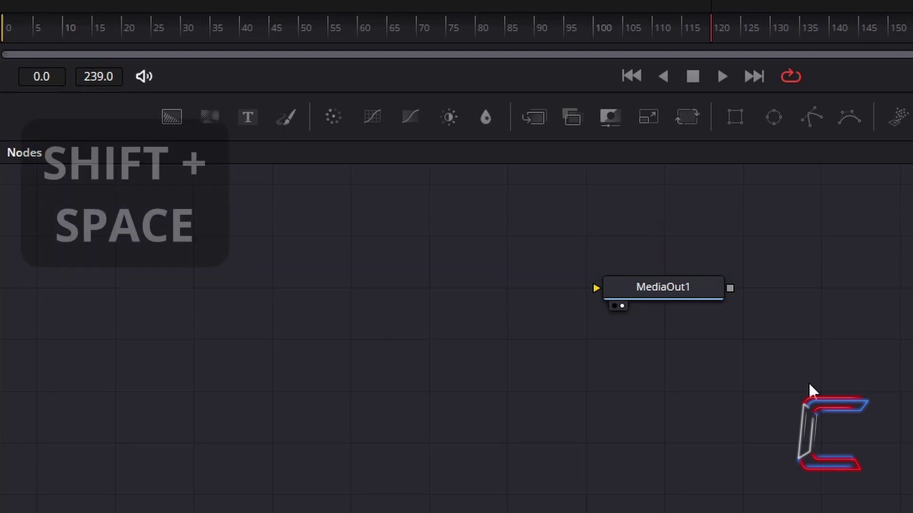
key("shift+space")
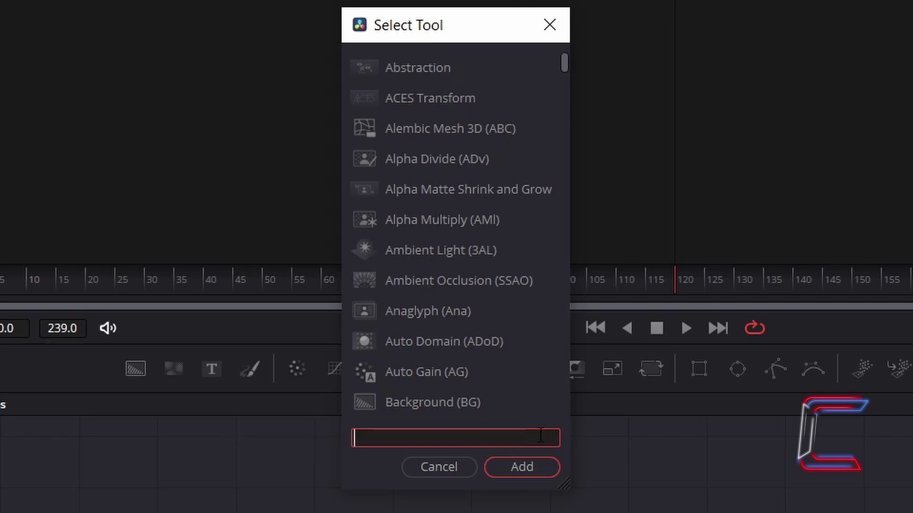
type("sStar")
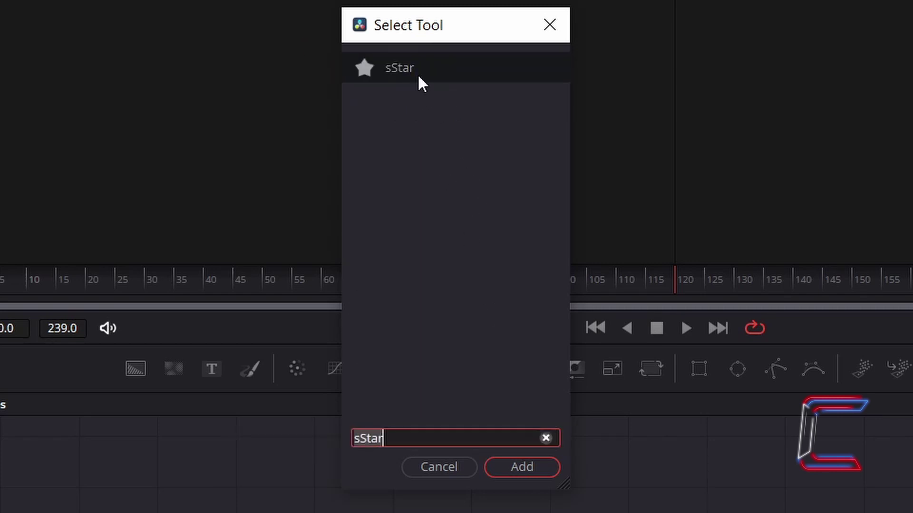
left_click(539, 475)
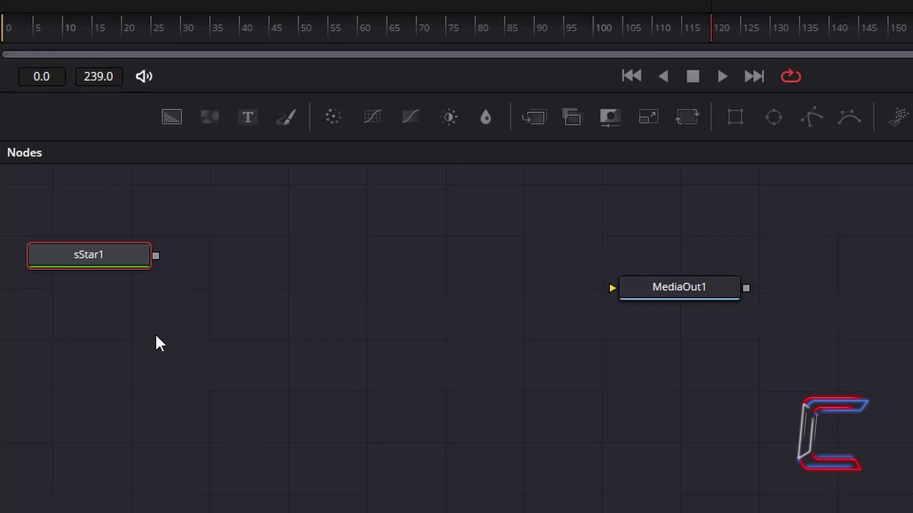
Add an sRender node after sStar1 and connect its output to MediaOut1
key("shift+space")
type("sRender")
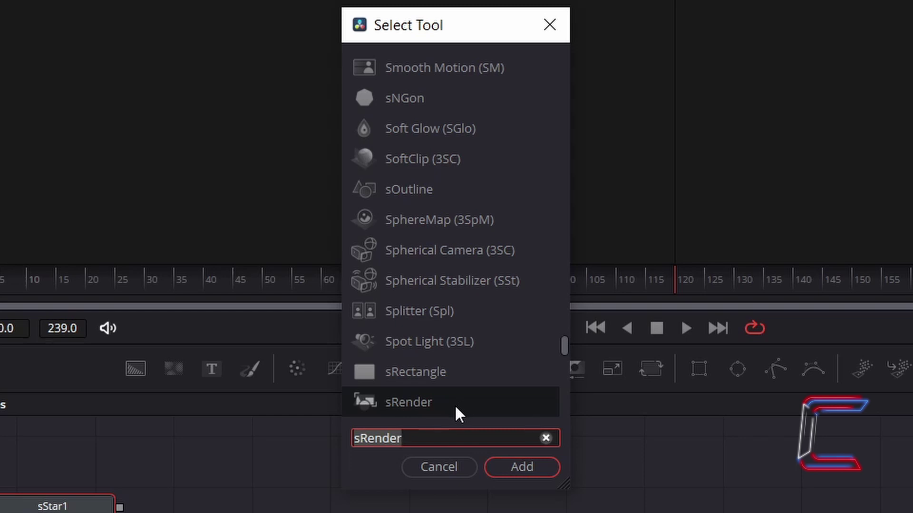
left_click(536, 469)
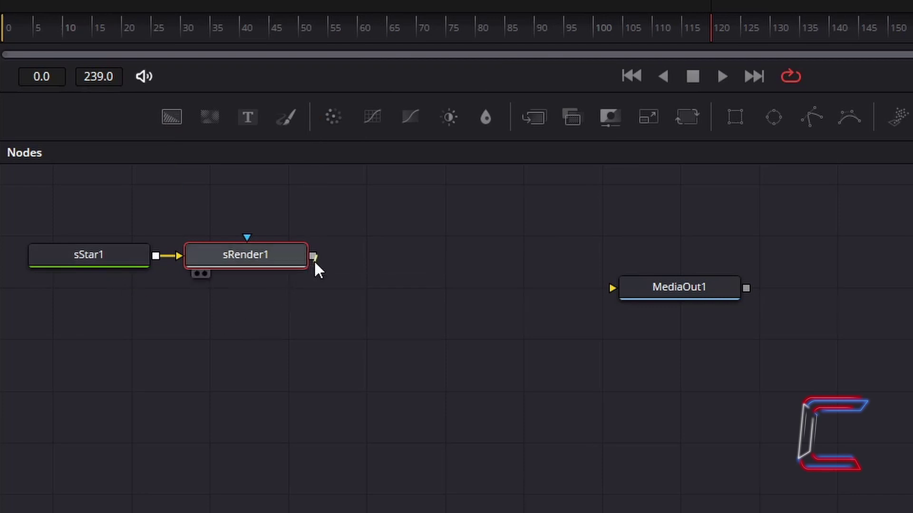
mouse_move(314, 261)
left_mouse_down()
mouse_move(520, 300)
mouse_move(600, 298)
mouse_move(610, 289)
left_mouse_up()
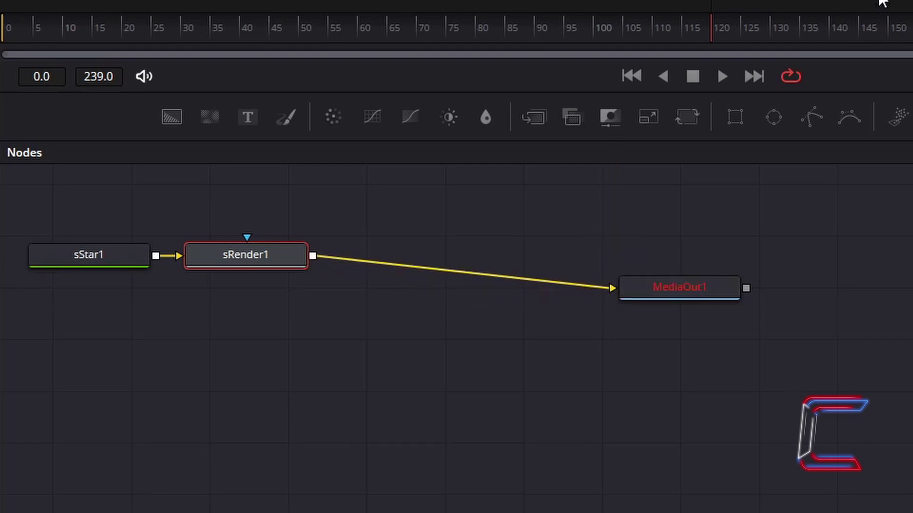
Give sStar1 8 points and a depth of 0.378
left_click(115, 261)
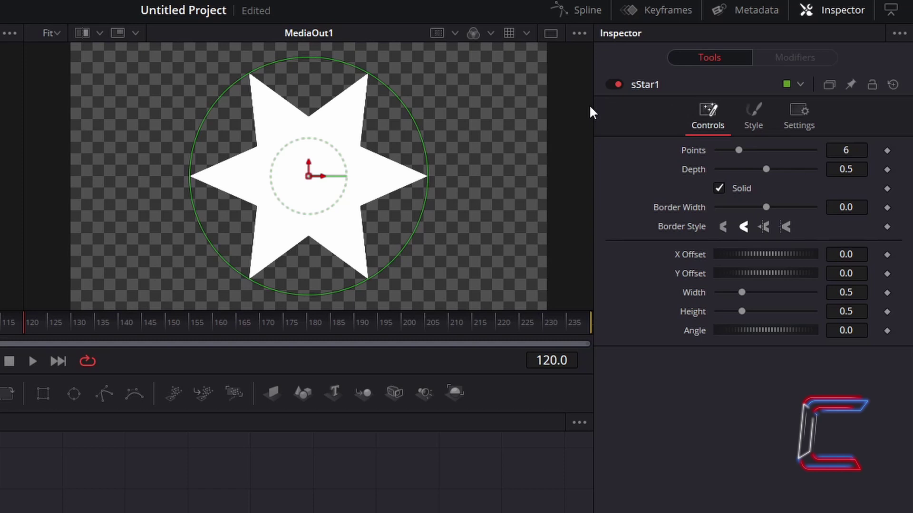
left_click(860, 151)
type("8")
key("Tab")
key("Return")
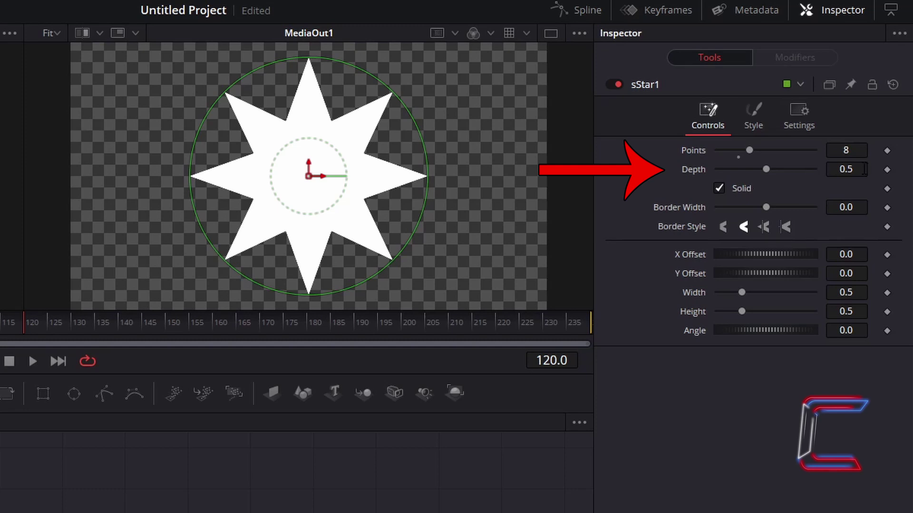
left_click(864, 170)
type("0.378")
key("Tab")
key("Return")
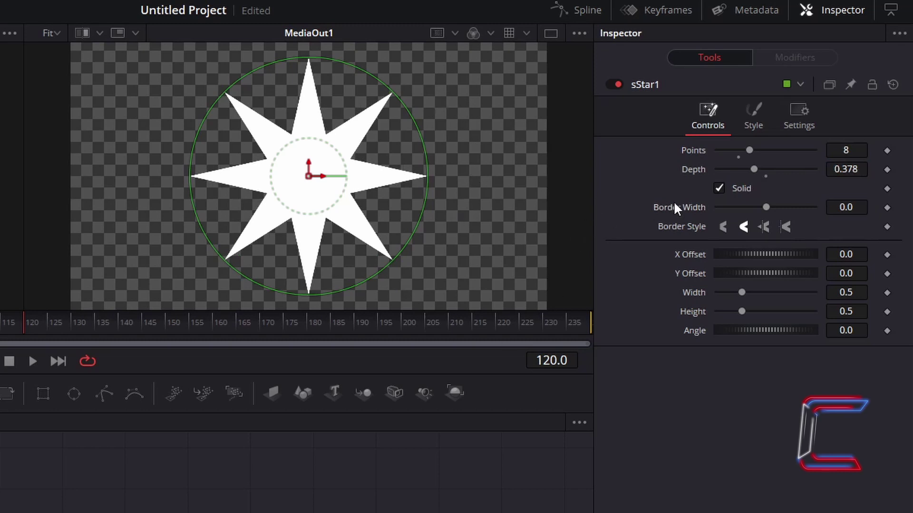
Round the star's points with border width 0.075 and set width and height to 0.4
left_click(866, 207)
type("0.075")
key("Tab")
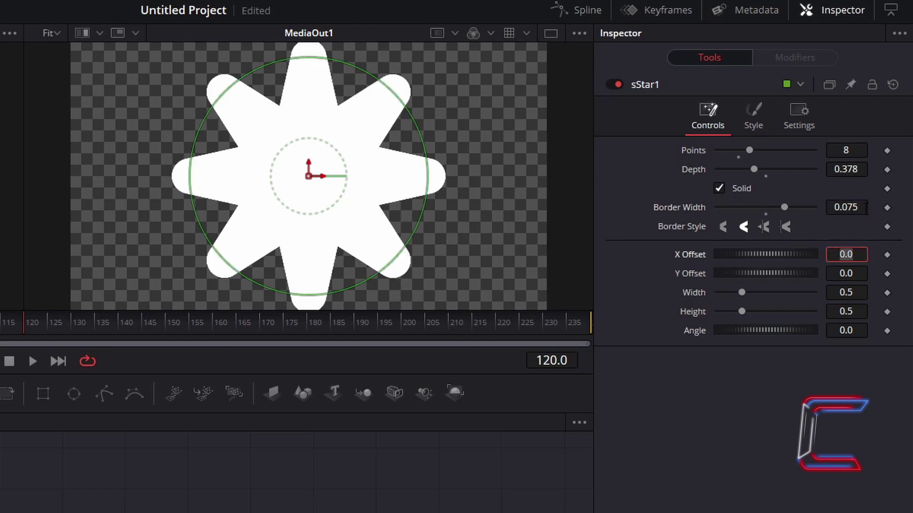
left_click(859, 293)
key("BackSpace")
type("4")
key("Tab")
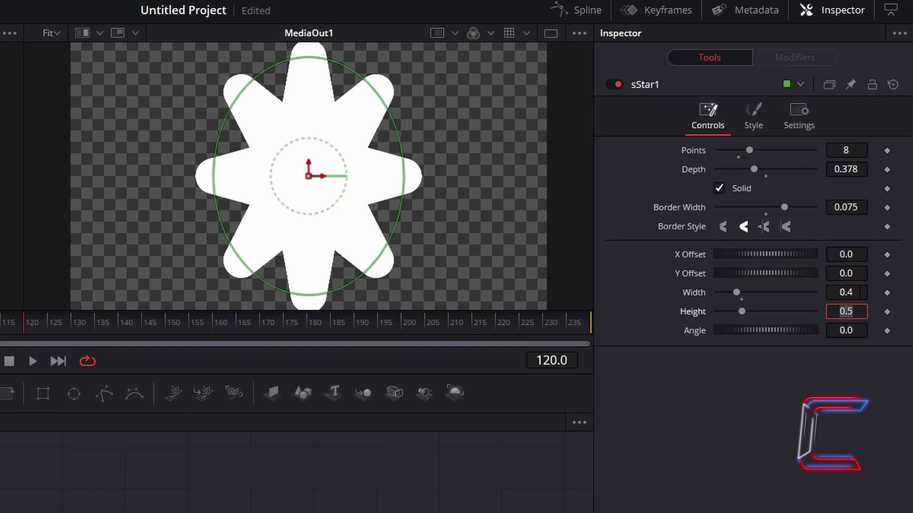
type("0.4")
key("Tab")
left_click(617, 341)
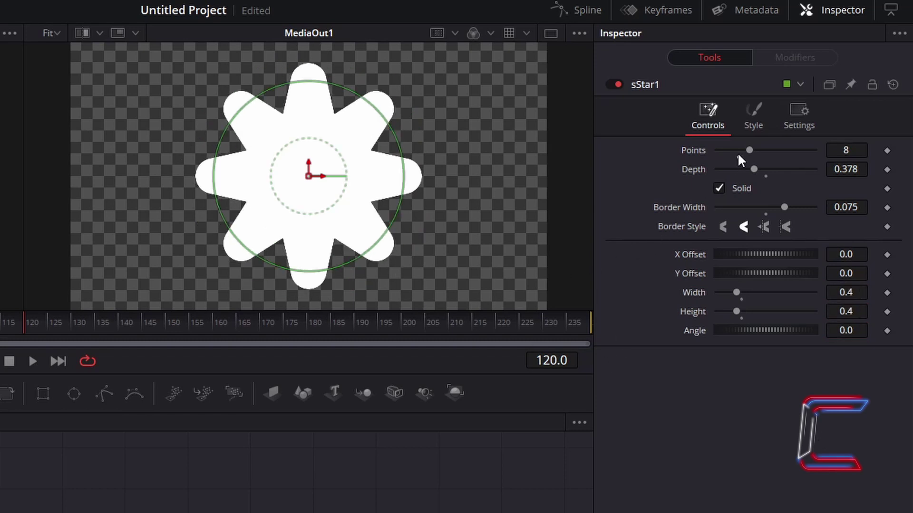
Set sStar1's Style fill colour to magenta #a3166f
left_click(765, 126)
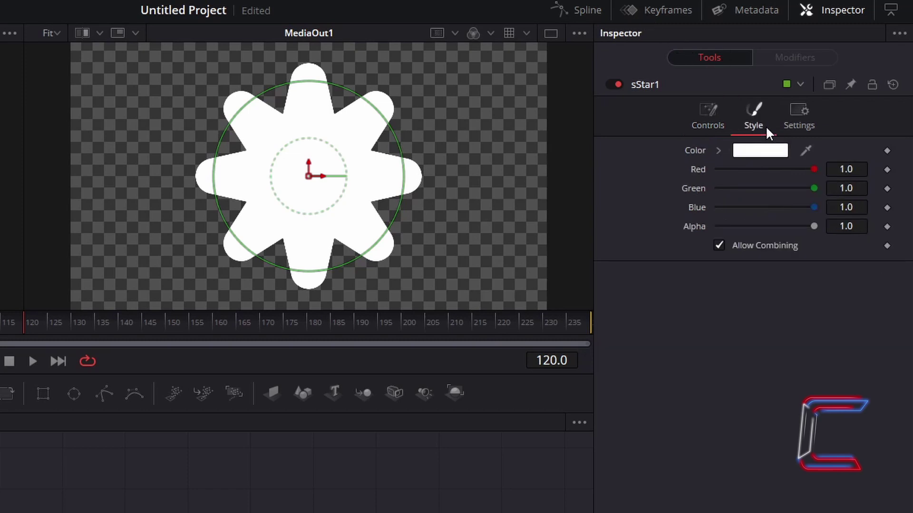
left_click(781, 150)
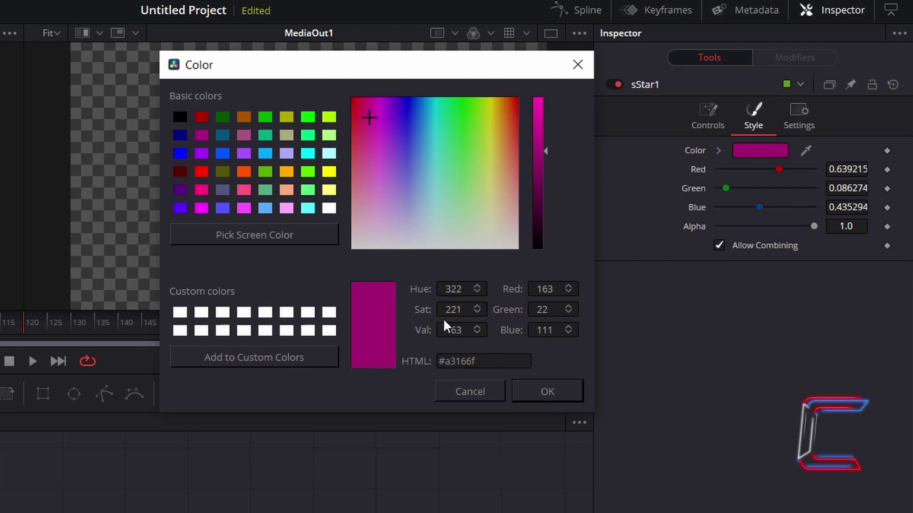
left_click(572, 398)
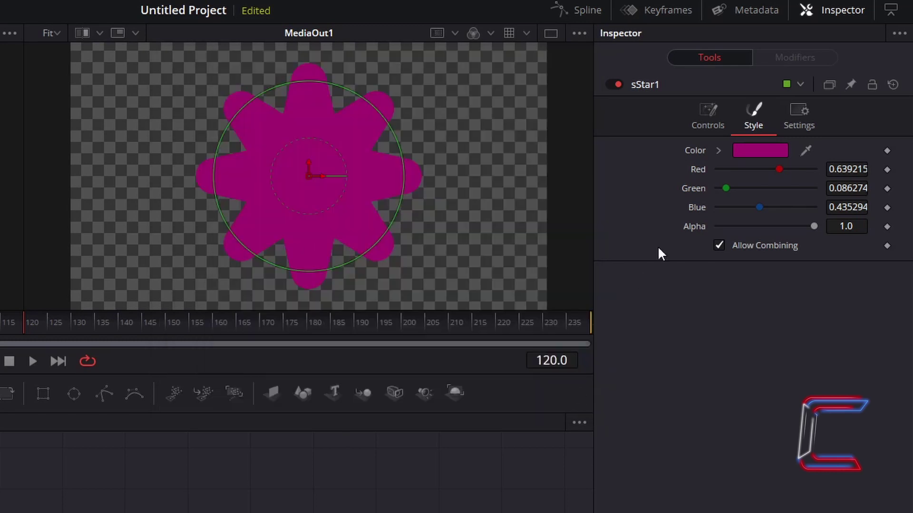
mouse_move(138, 276)
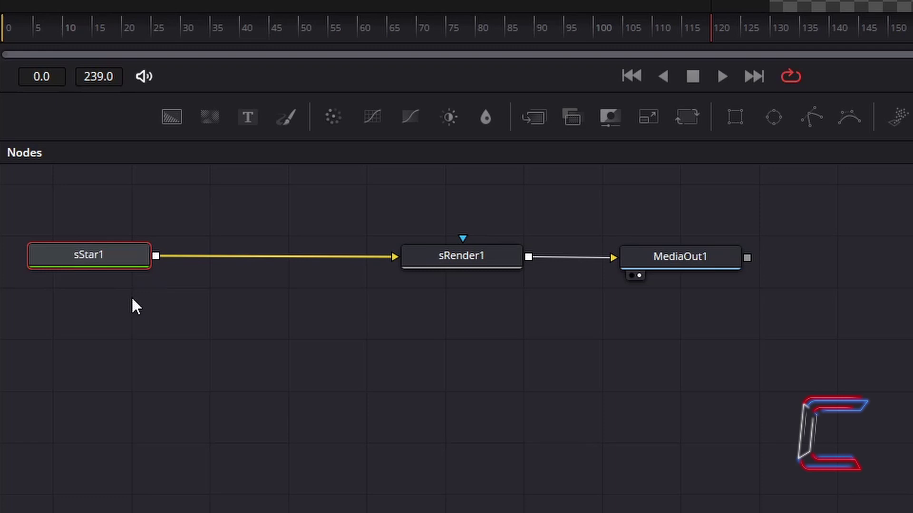
Insert sMerge1 and sMerge2 after sStar1, stacking sMerge2 below sMerge1
key("shift+space")
type("sMerge")
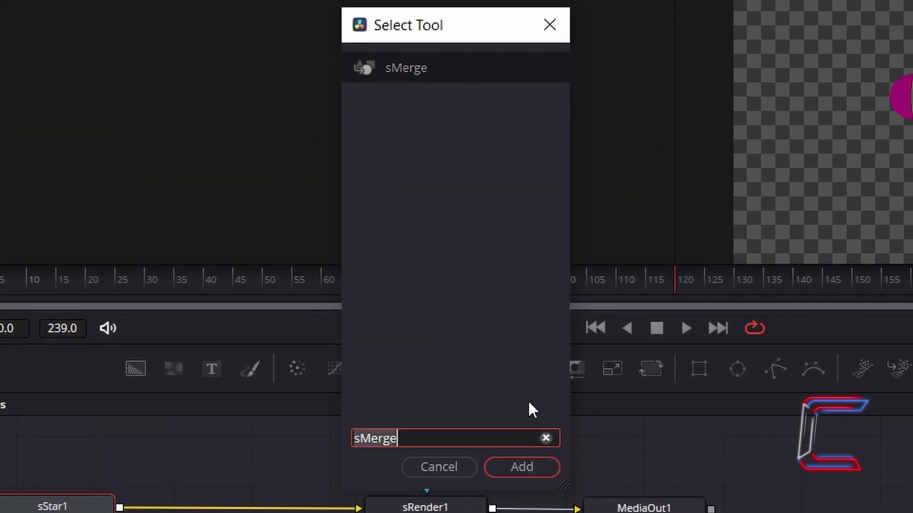
left_click(548, 469)
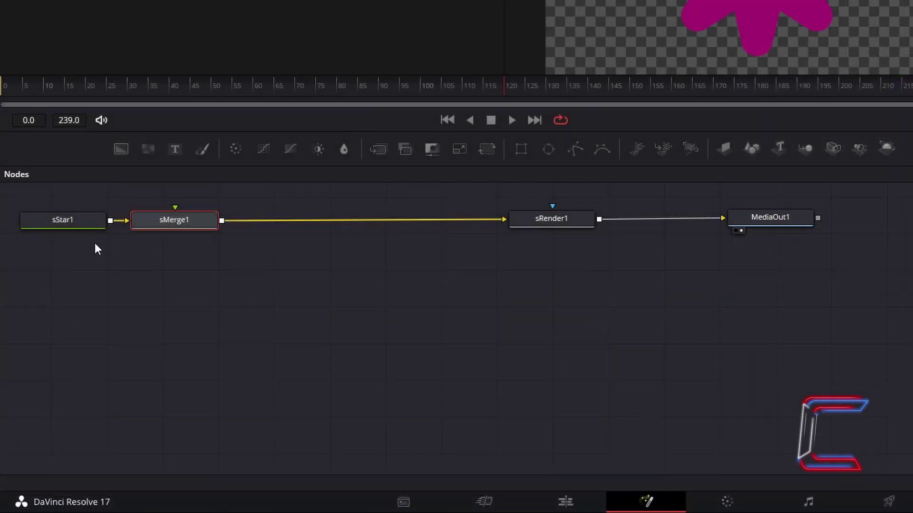
mouse_move(511, 227)
left_click_drag(176, 222, 190, 217)
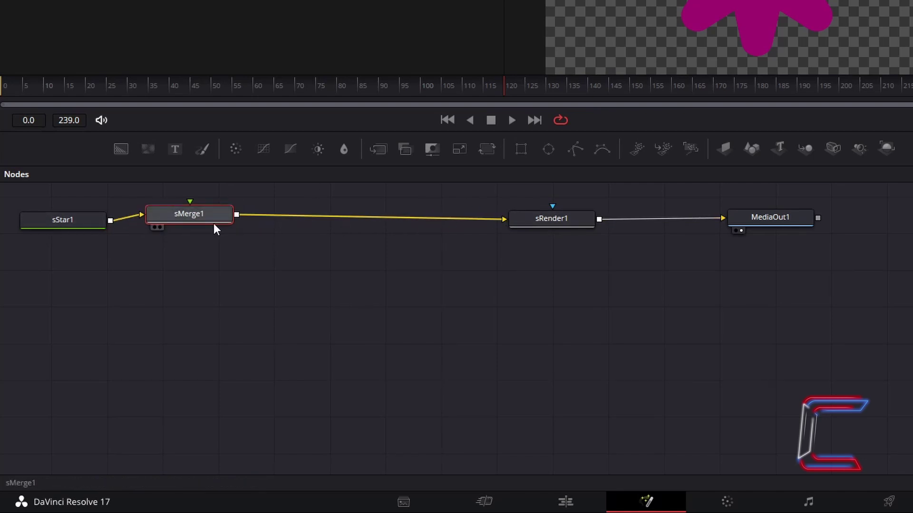
key("shift+space")
type("sMerge")
key("Return")
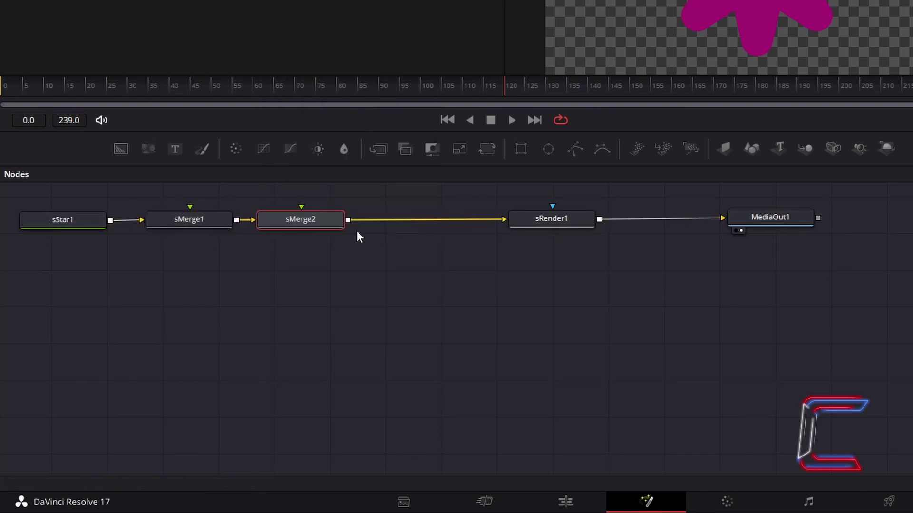
left_click_drag(296, 231, 181, 267)
Add sMerge3, sMerge4 and sMerge5 to the chain, lining them up below sMerge2
key("shift+space")
type("sMerge")
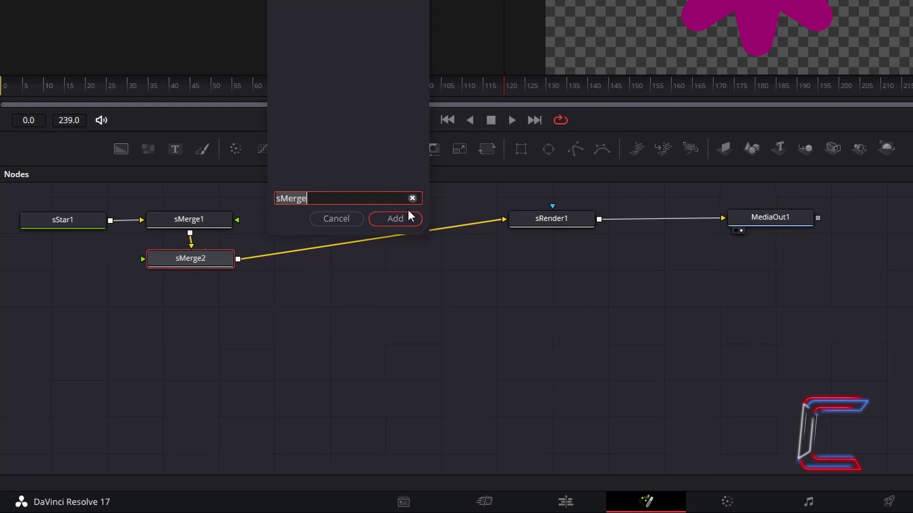
left_click(410, 216)
left_click_drag(190, 298, 190, 303)
key("shift+space")
type("sMerge")
key("Return")
key("shift+space")
type("sMerge")
key("Return")
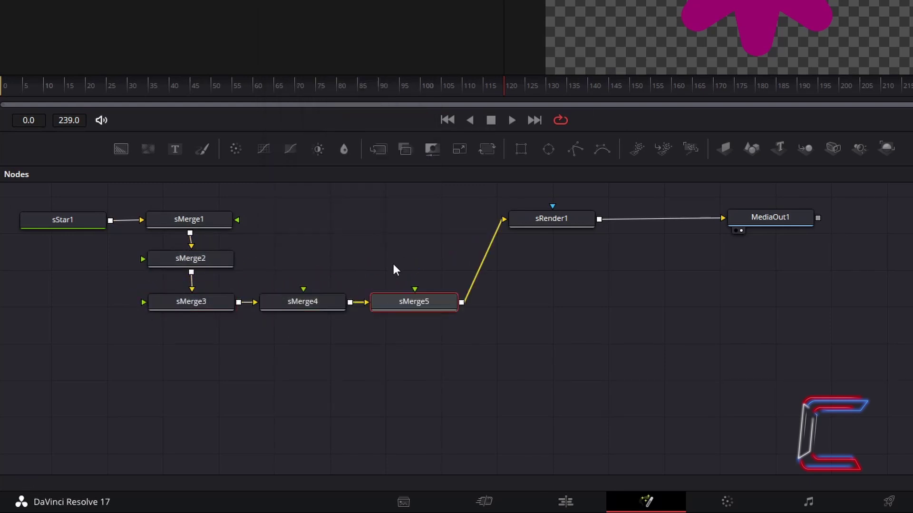
mouse_move(406, 298)
left_mouse_down()
mouse_move(302, 249)
mouse_move(417, 294)
left_mouse_up()
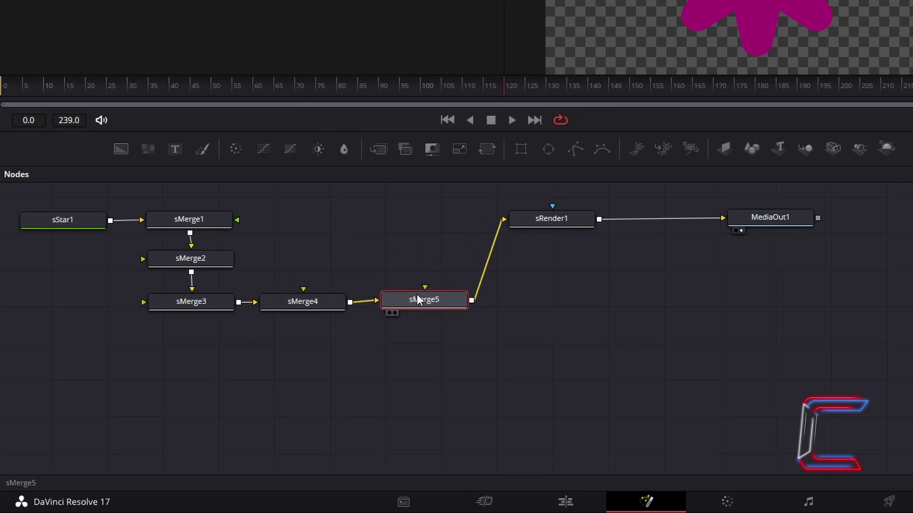
Add sMerge6 and sMerge7 after sMerge5, placing sMerge6 above it
key("shift+space")
type("sMerge")
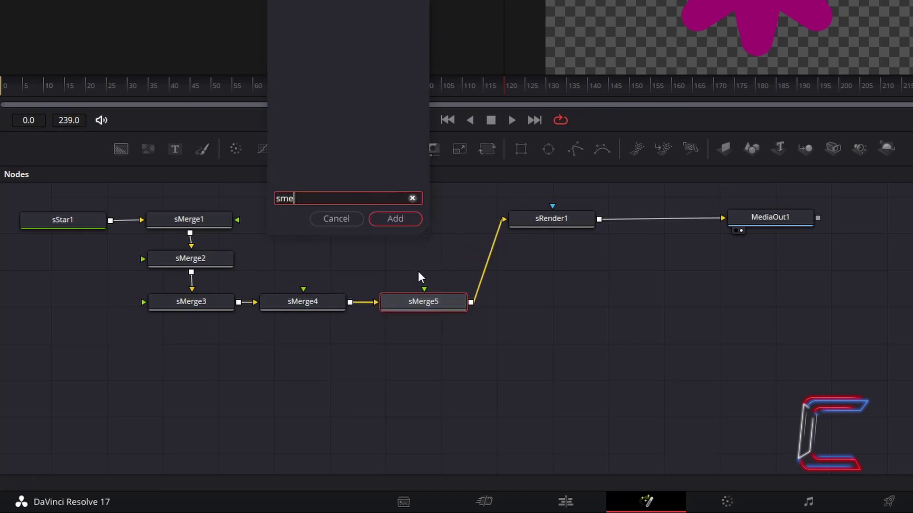
key("Return")
left_click_drag(443, 282, 415, 263)
key("shift+space")
type("sMerge")
key("Return")
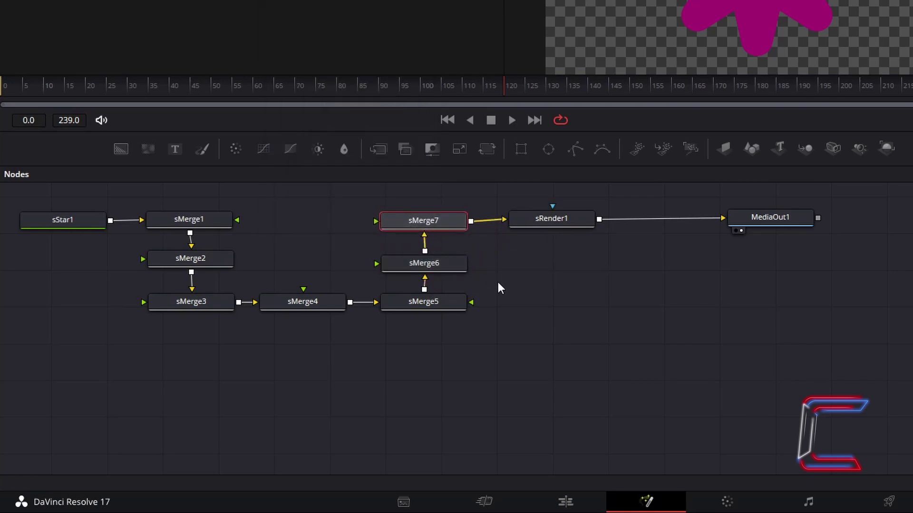
Copy sStar1, paste it as sStar1_1, and connect sStar1_1's output into sMerge1
left_click(498, 281)
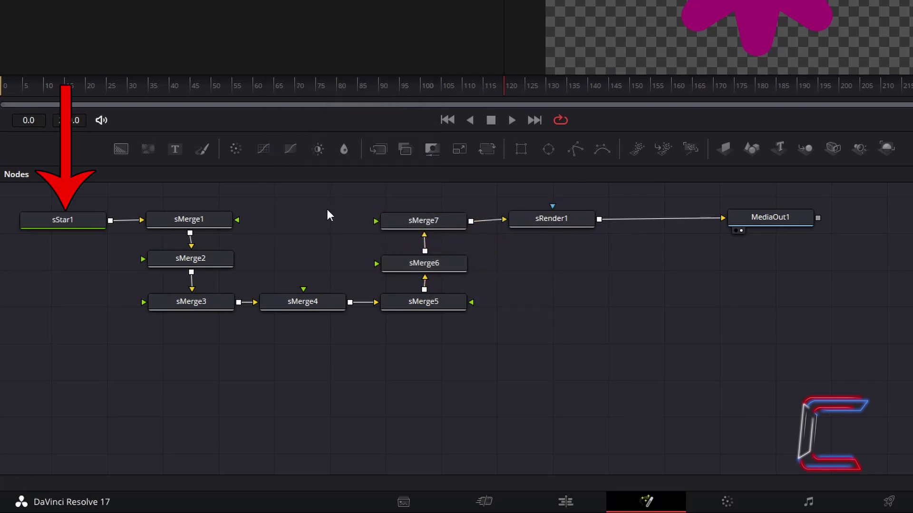
left_click(90, 221)
key("ctrl+c")
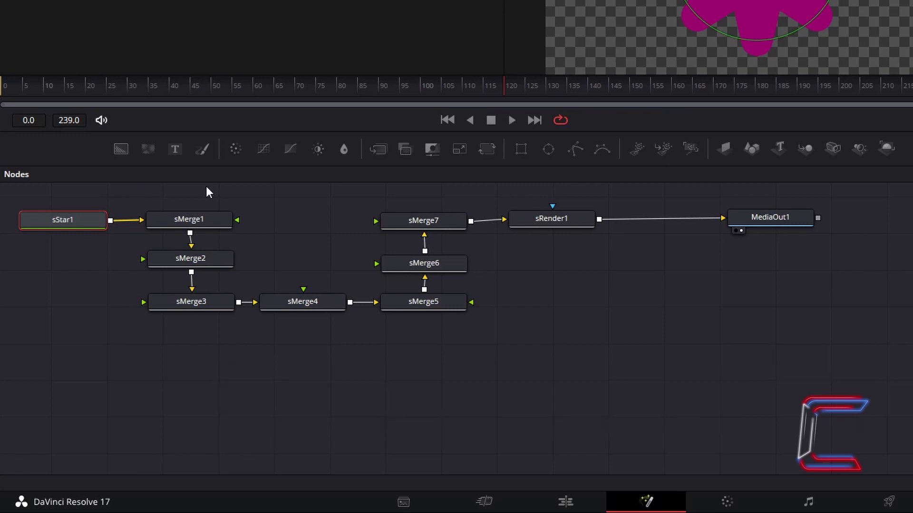
left_click(268, 216)
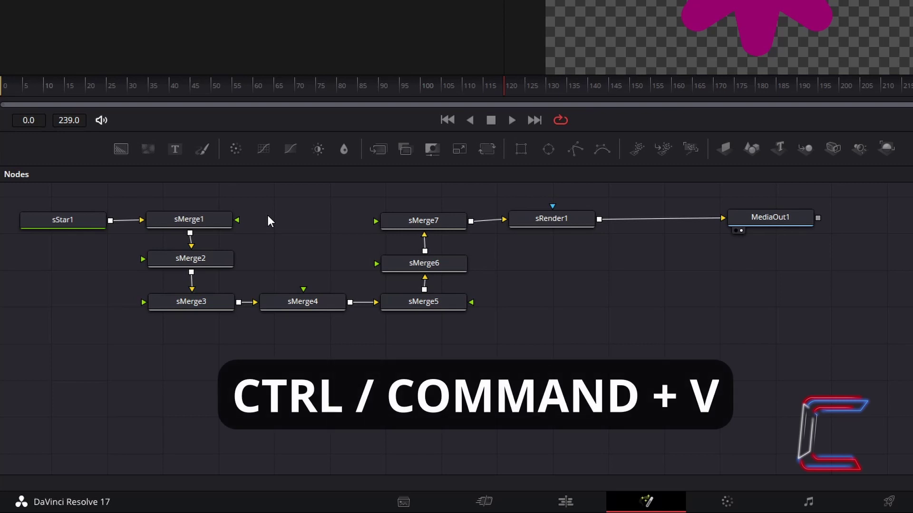
key("ctrl+v")
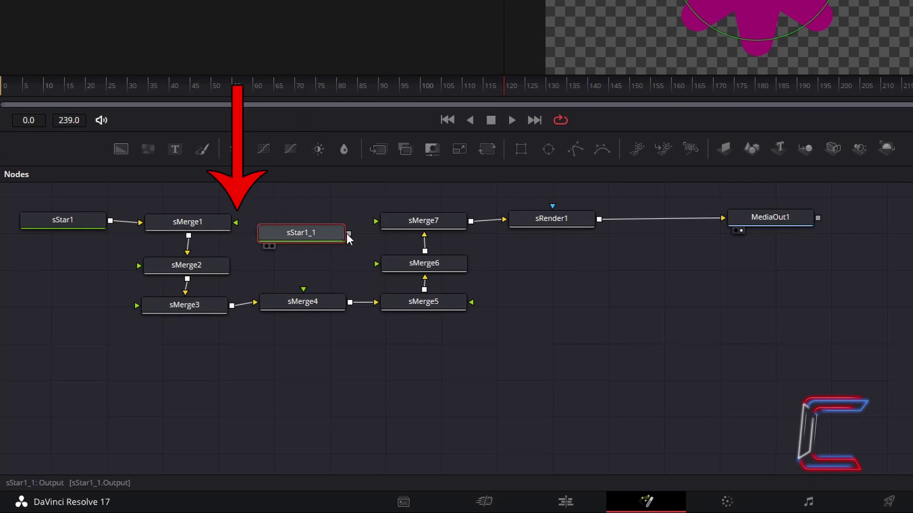
left_click_drag(348, 234, 234, 224)
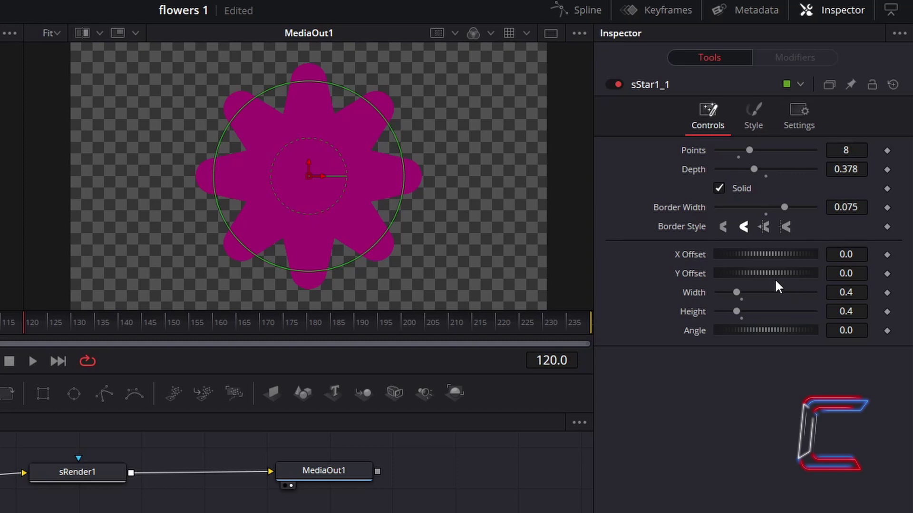
Set sStar1_1's width and height to 0.35 and its angle to 23 degrees
left_click(856, 292)
key("BackSpace")
type("35")
key("Tab")
left_click(852, 312)
key("BackSpace")
type("35")
key("Tab")
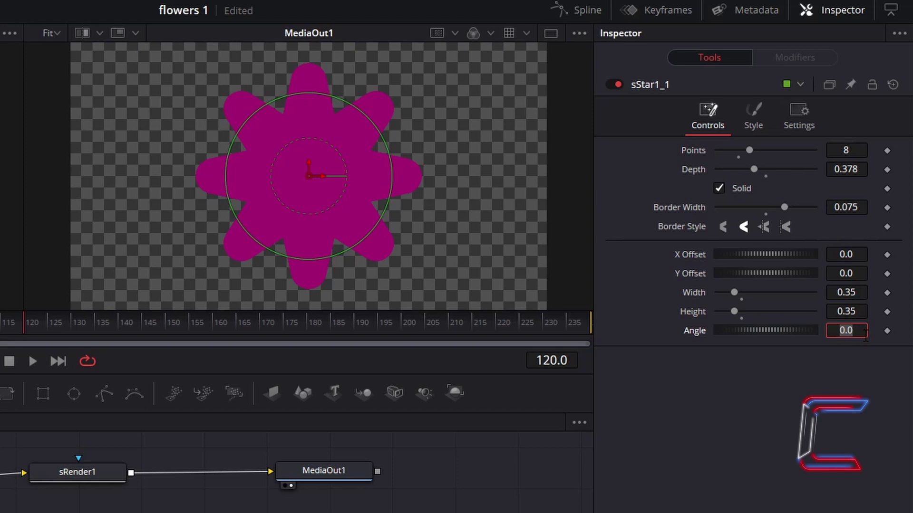
type("23")
key("Tab")
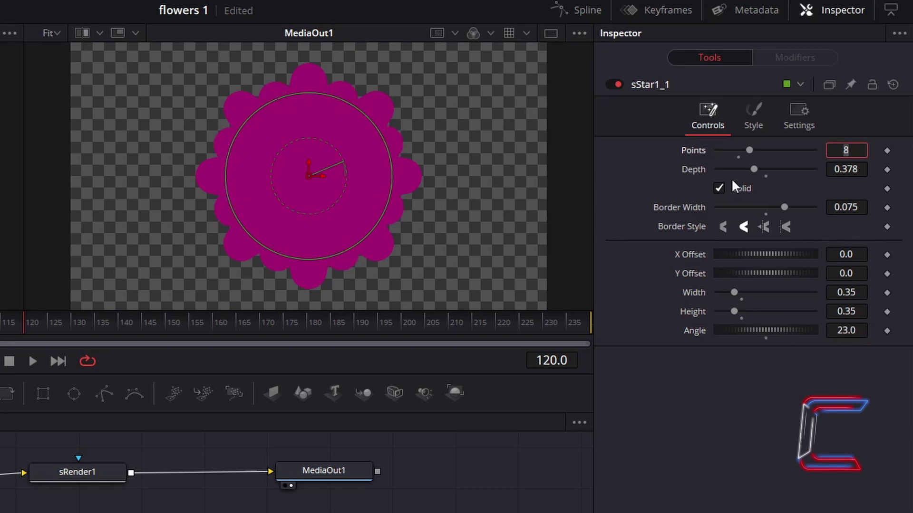
Change sStar1_1's fill to lighter pink #ff4abd using Val 255 and Sat 181
left_click(760, 134)
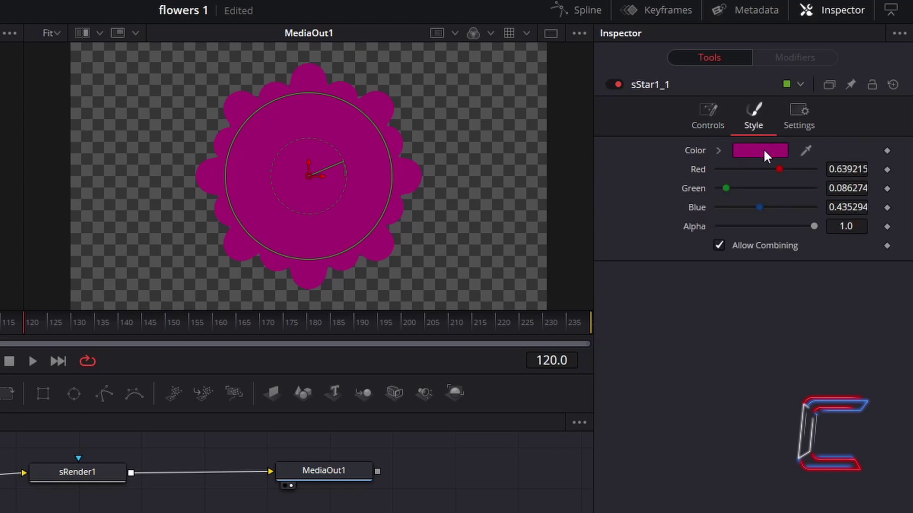
left_click(764, 150)
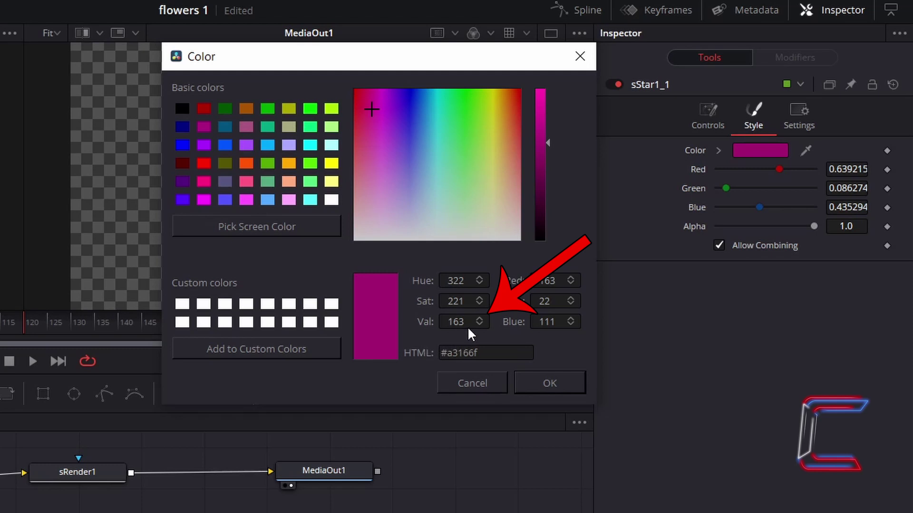
double_click(463, 322)
type("255")
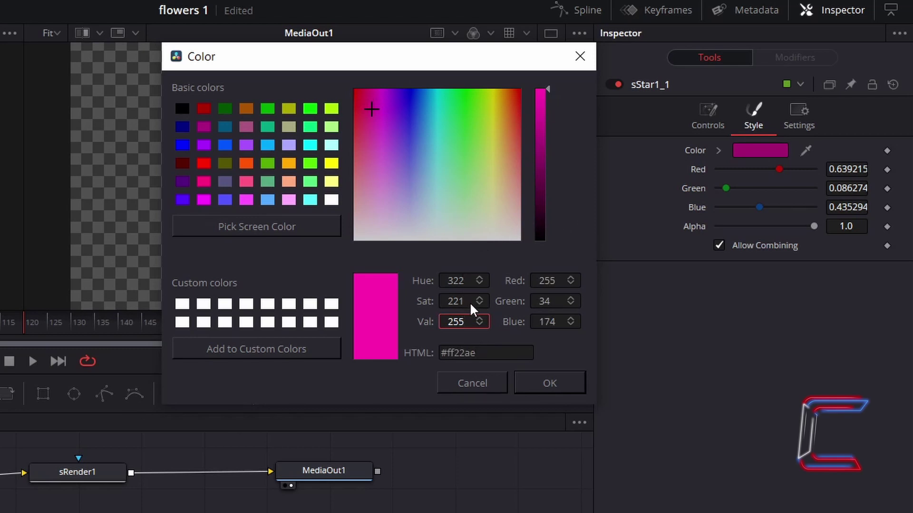
left_click(464, 301)
key("BackSpace")
key("BackSpace")
key("BackSpace")
type("18")
key("BackSpace")
type("81")
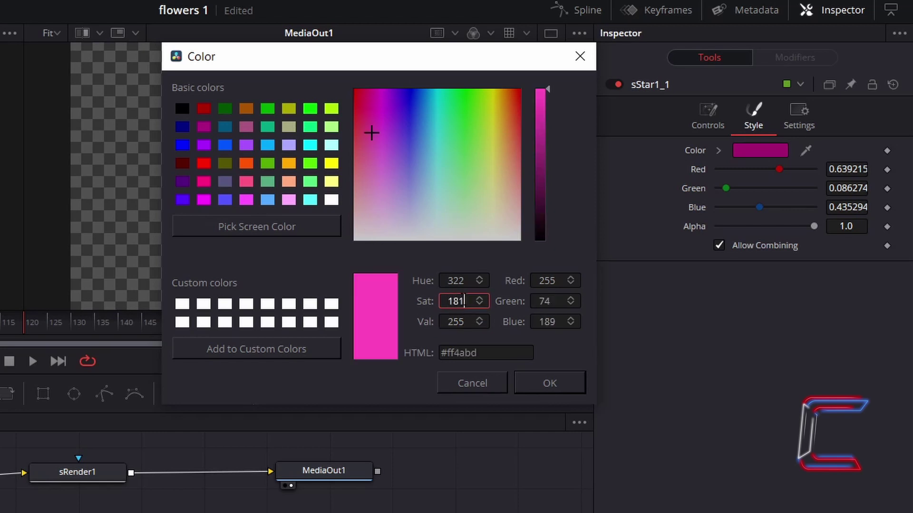
left_click(574, 382)
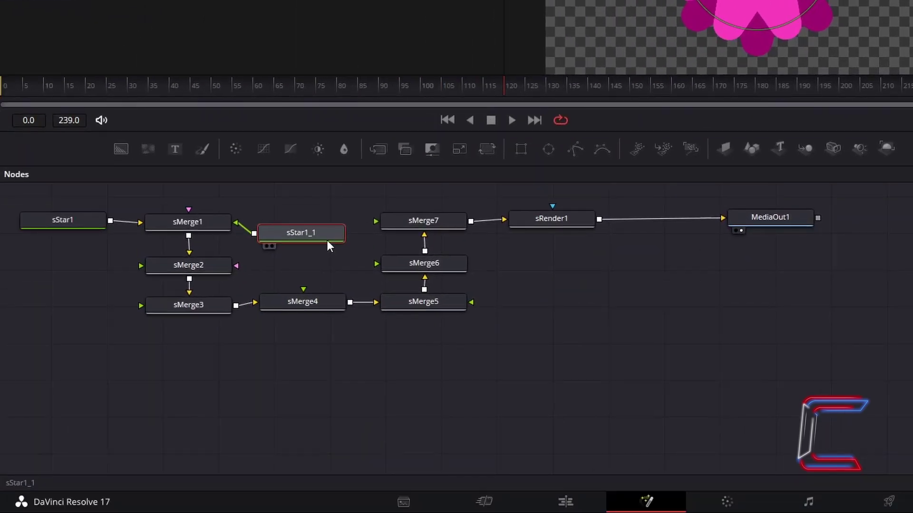
Copy sStar1_1, paste it as sStar1_1_1, and connect it into sMerge2
right_click(327, 241)
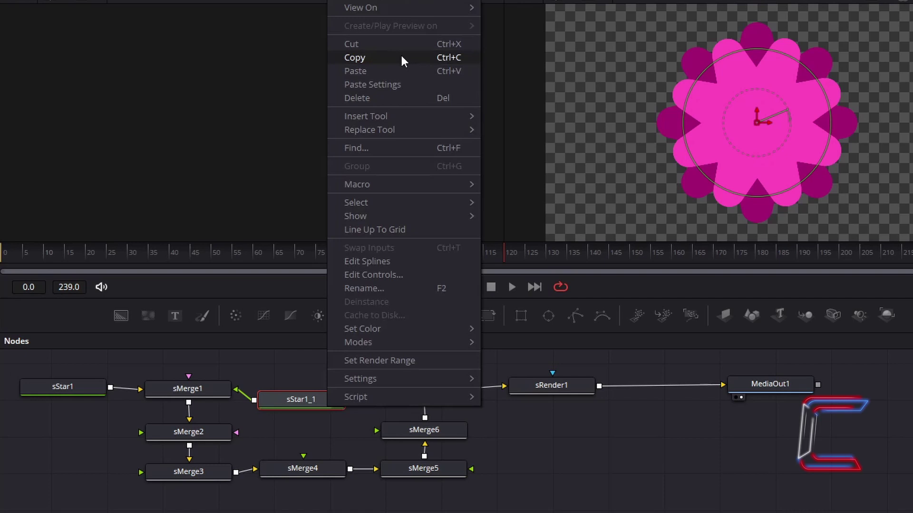
left_click(401, 57)
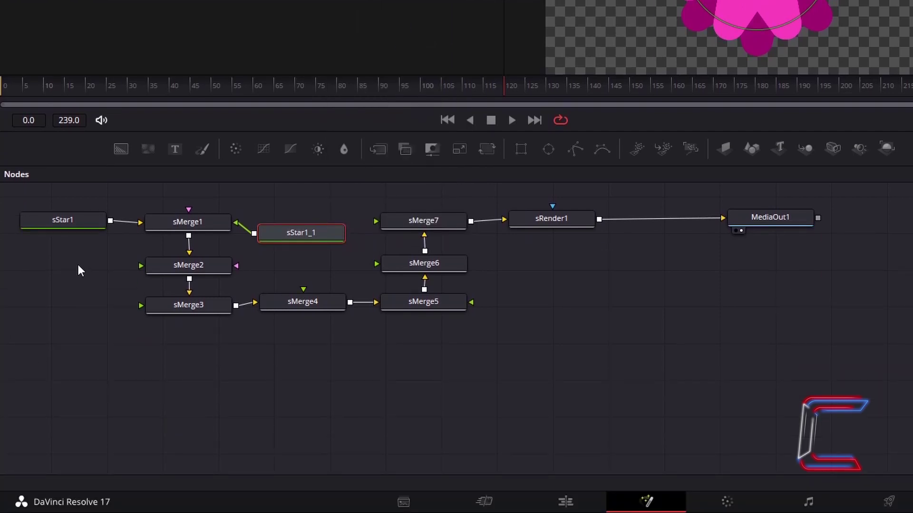
left_click(79, 266)
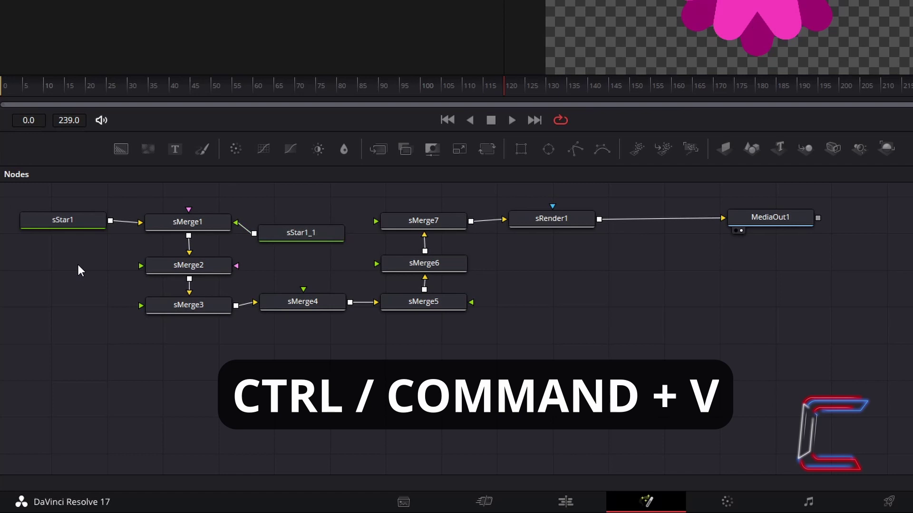
key("ctrl+v")
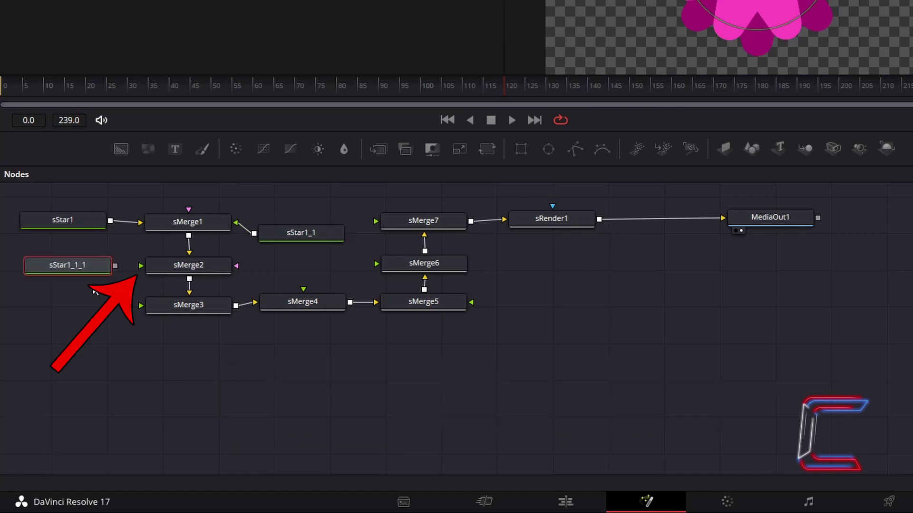
left_click_drag(114, 266, 142, 266)
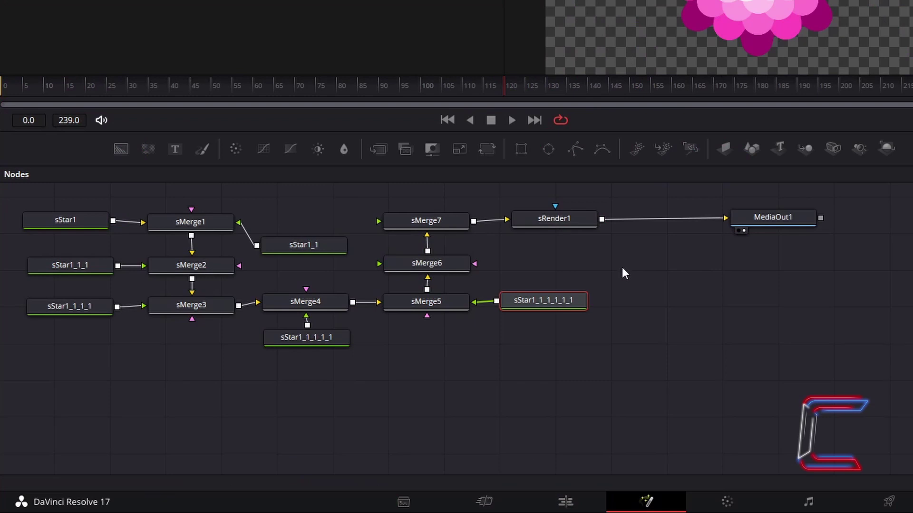
Add an sEllipse1 node and wire it into sMerge6, placing a large white circle over the flower
left_click(634, 287)
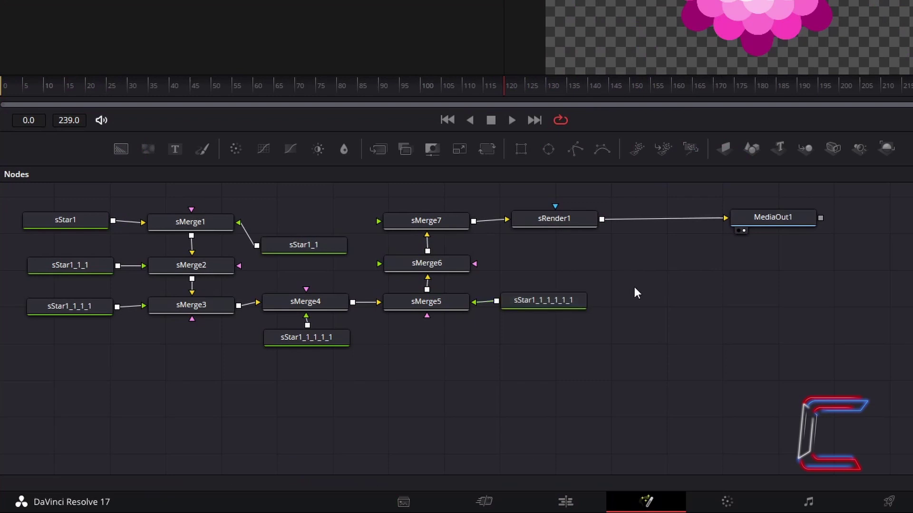
key("shift+space")
type("sEllipse")
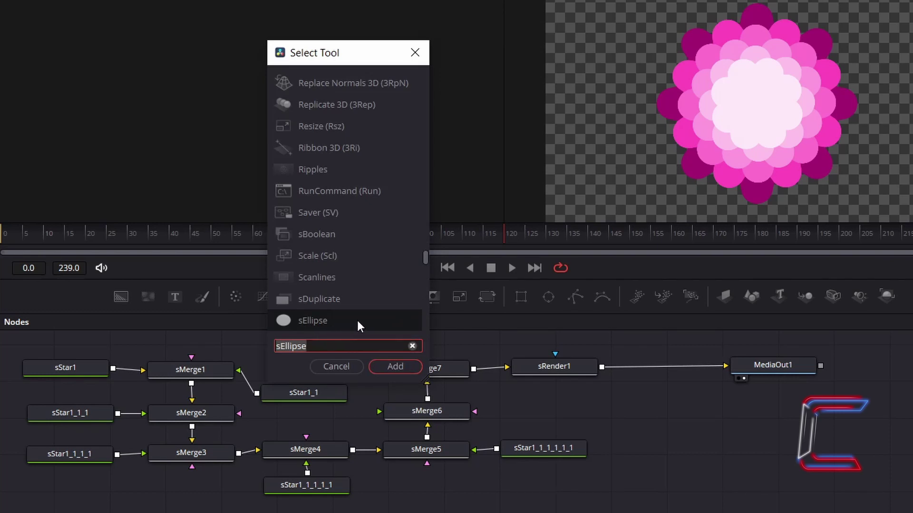
left_click(408, 370)
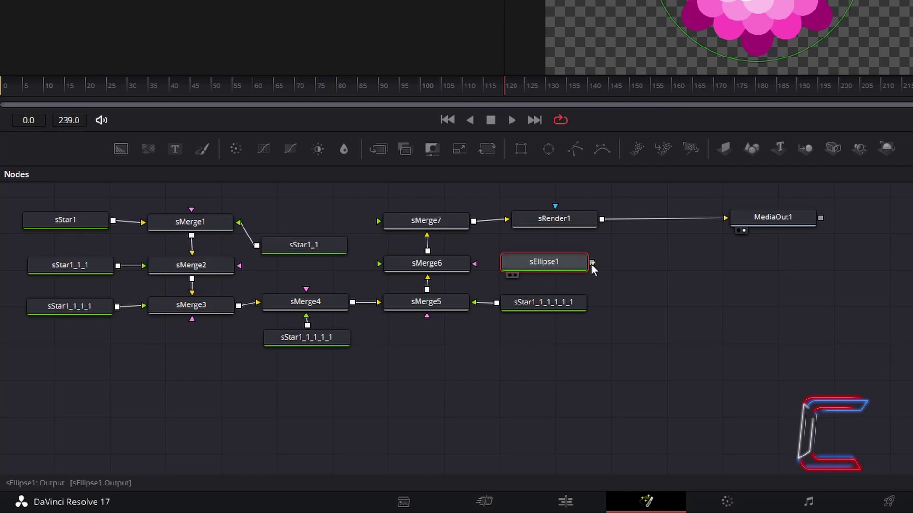
left_click_drag(591, 264, 378, 264)
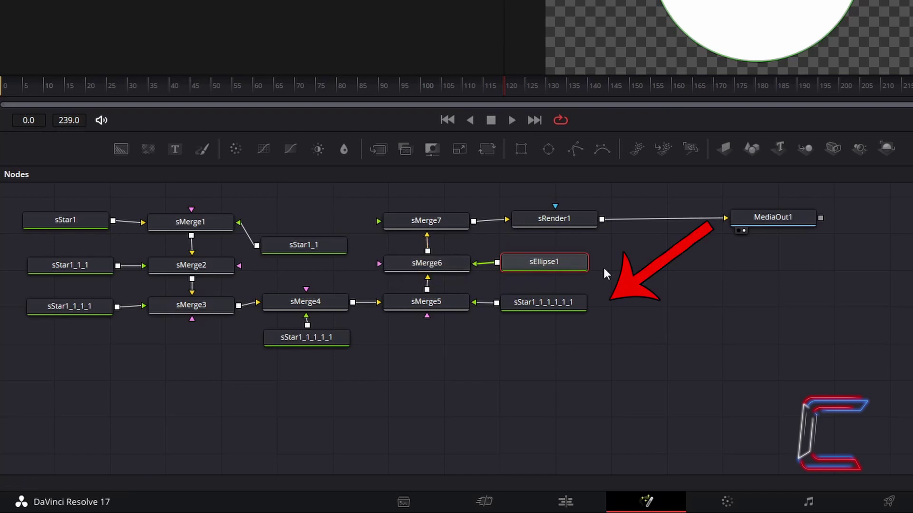
left_click(575, 301)
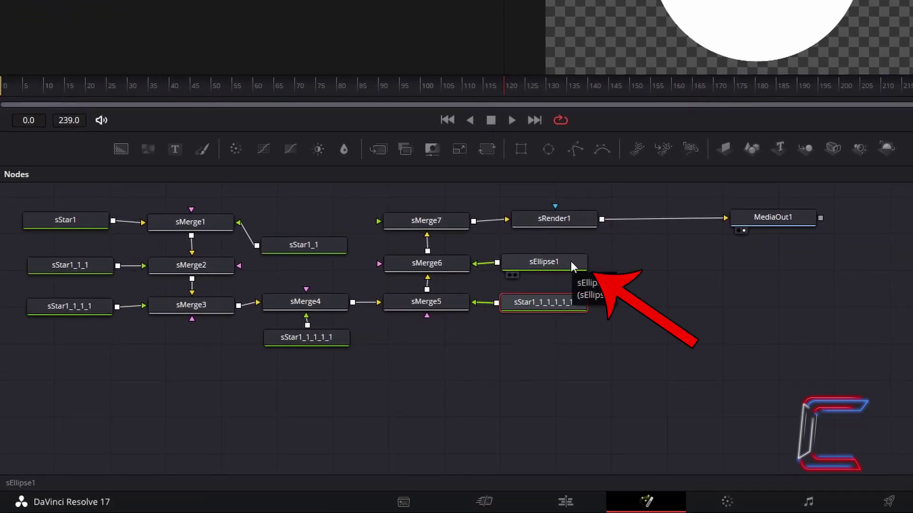
Shrink sEllipse1 to a small circle with width 0.1 and height 0.1
left_click(570, 261)
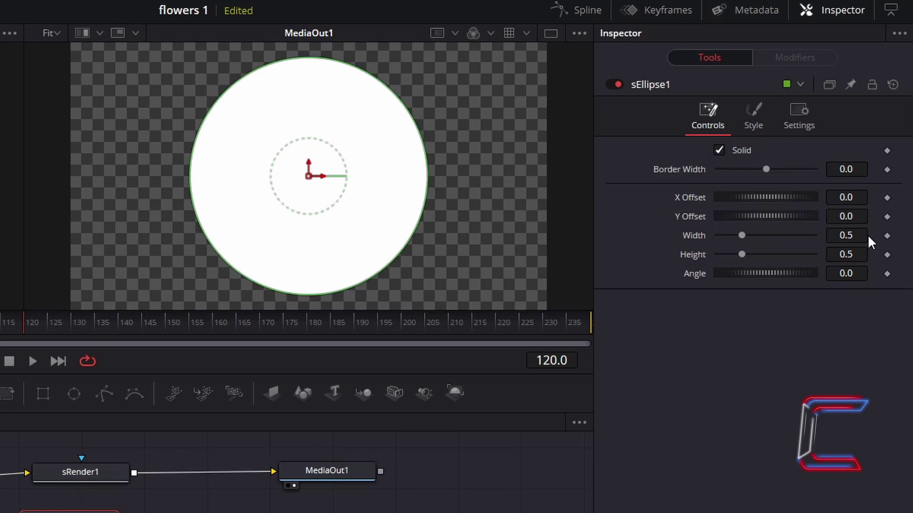
left_click(866, 235)
type("0.1")
key("Tab")
type("0.1")
key("Tab")
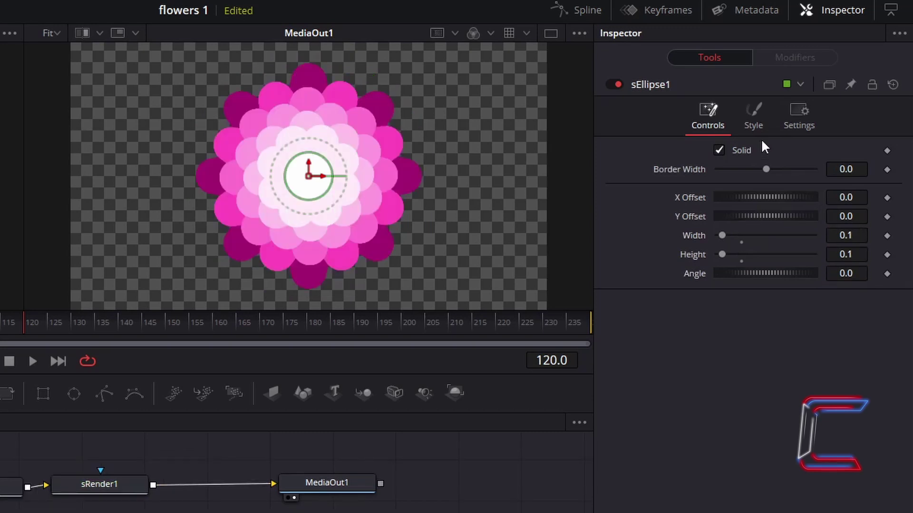
Make the ellipse black with an Alpha of 0.2
left_click(766, 129)
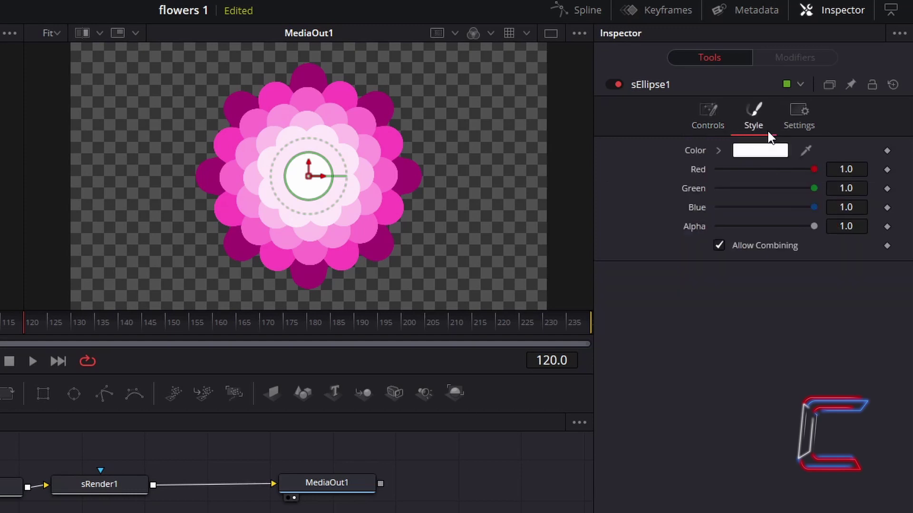
left_click(777, 151)
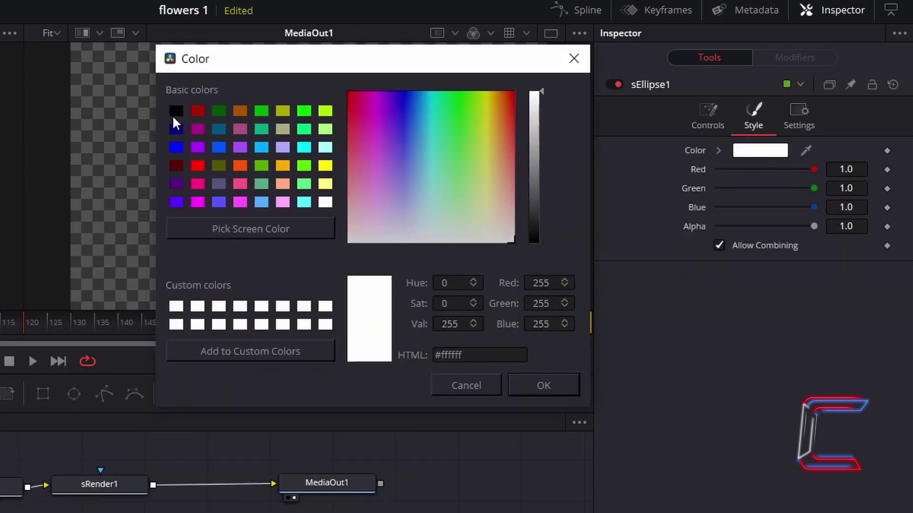
left_click(173, 113)
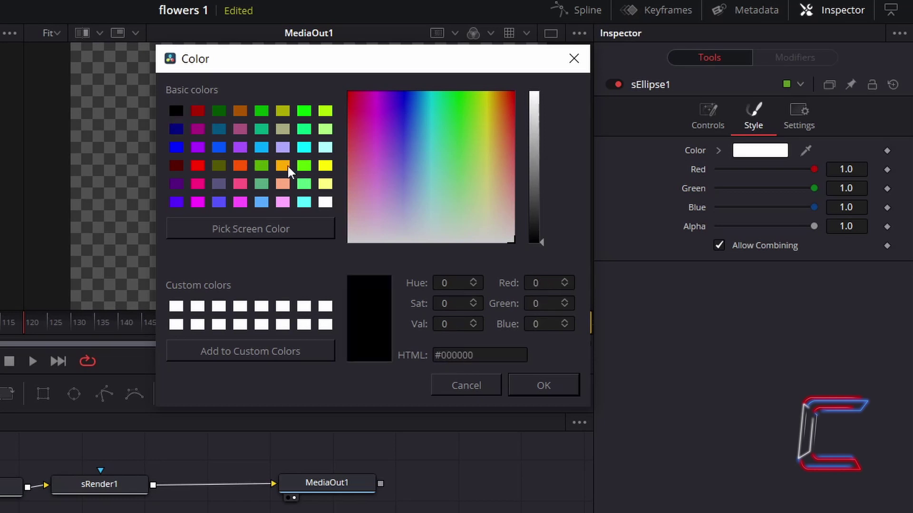
left_click(562, 386)
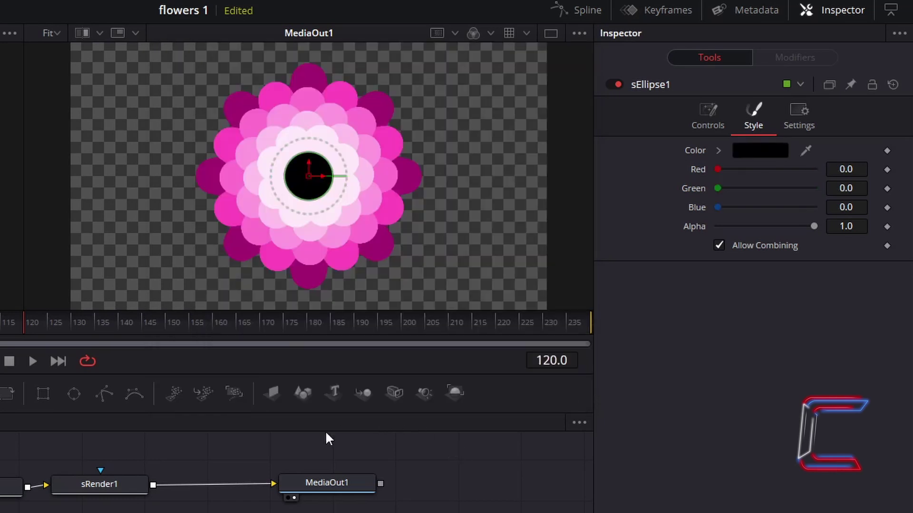
left_click(855, 230)
type("0.2")
key("Return")
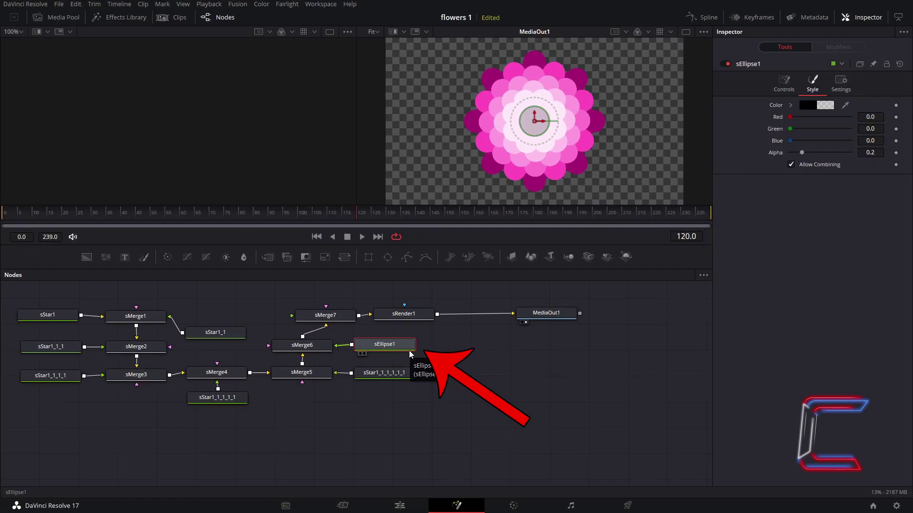
Copy and paste sEllipse1 as sEllipse1_1 and connect it into sMerge7
right_click(409, 350)
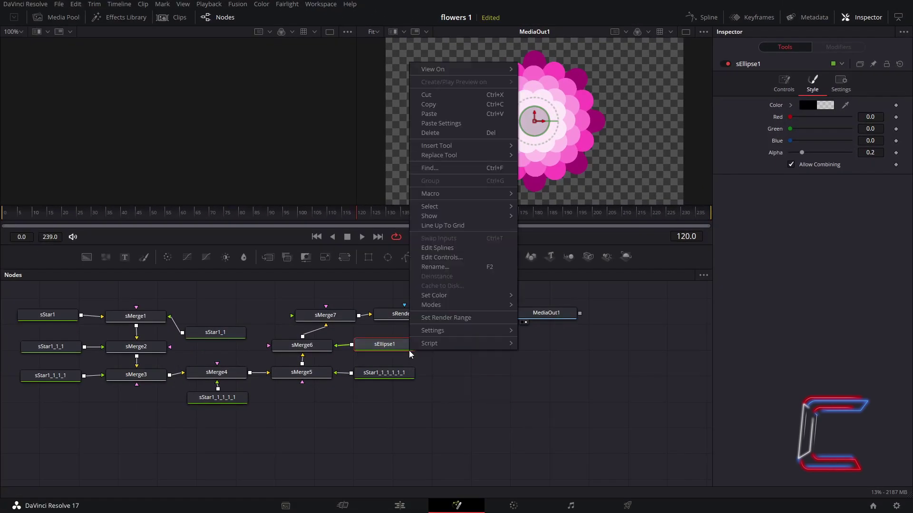
left_click(456, 107)
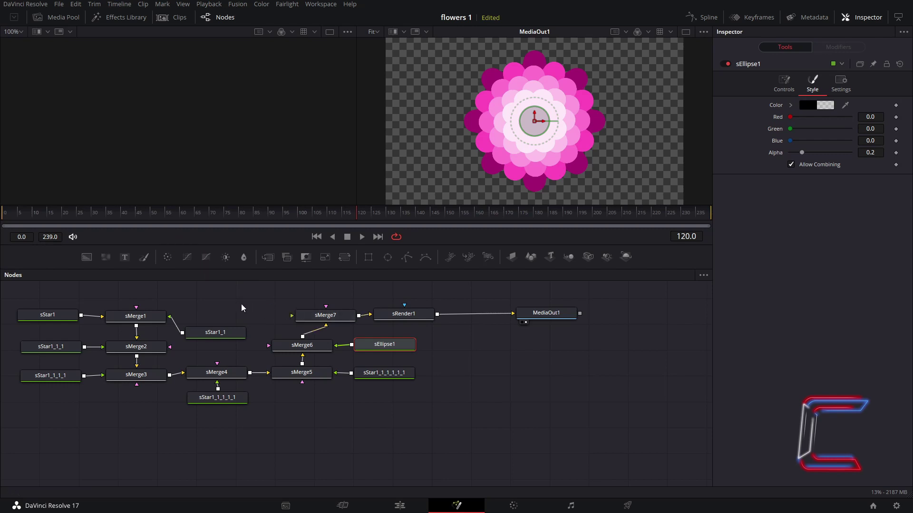
right_click(220, 306)
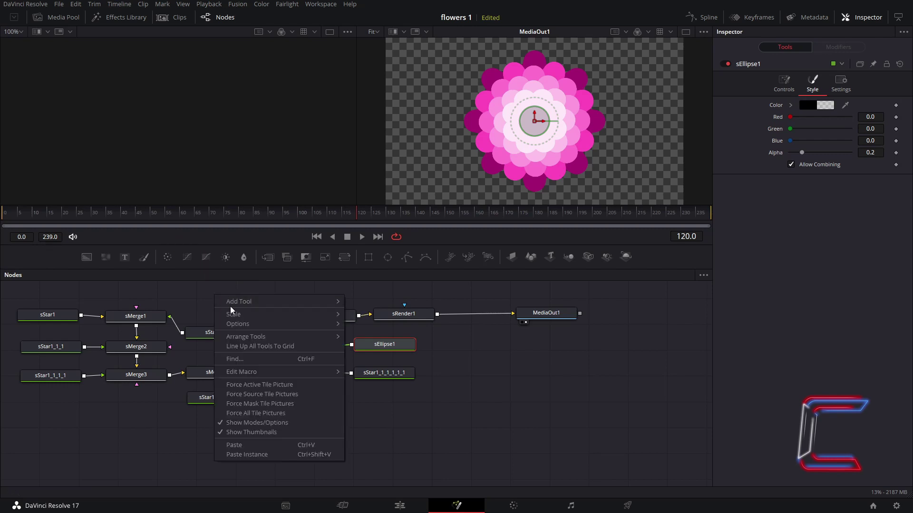
left_click(242, 444)
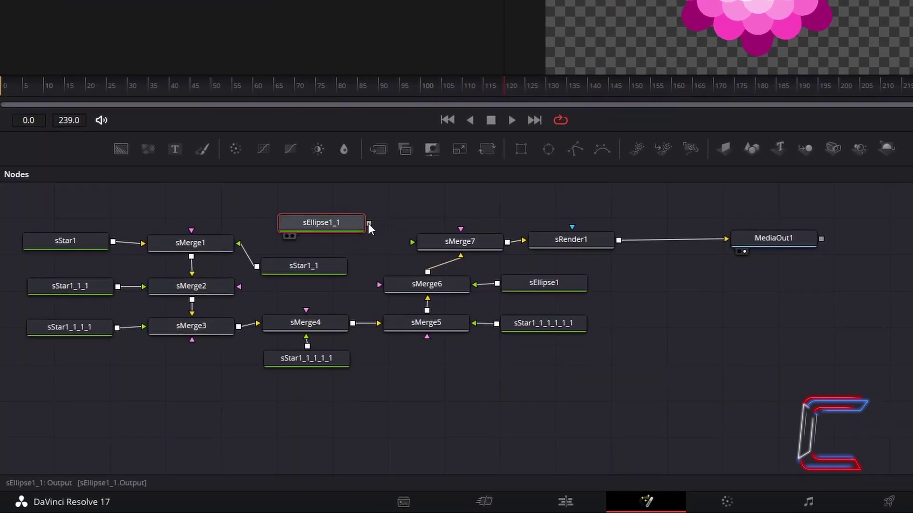
left_click_drag(368, 223, 412, 242)
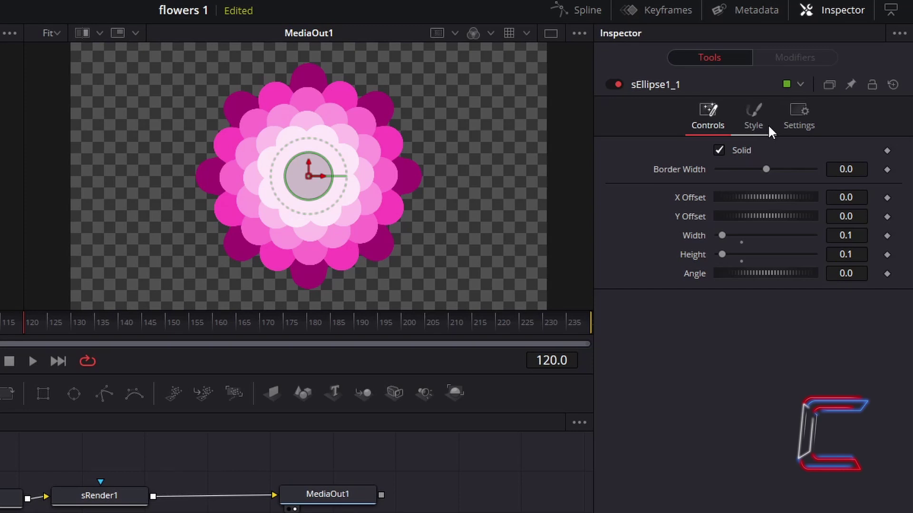
Make sEllipse1_1 fully opaque and colour it yellow #ffe622
left_click(768, 124)
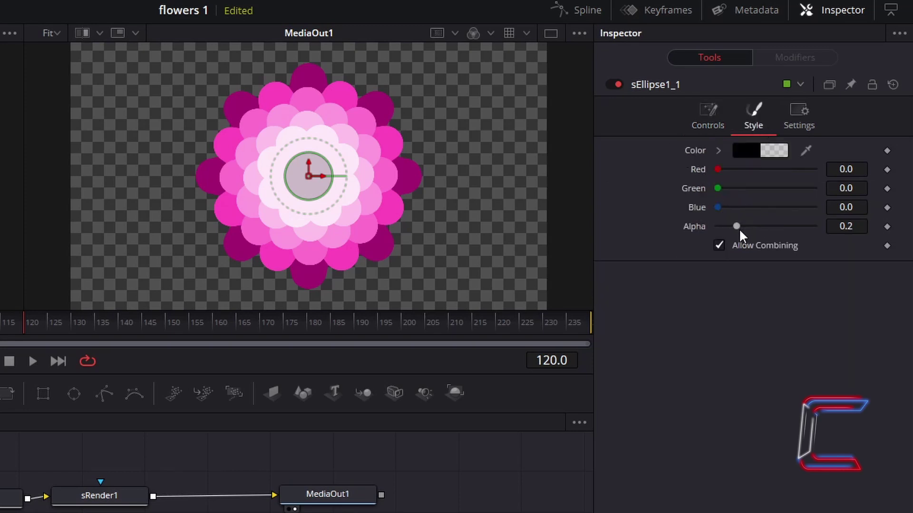
left_click_drag(737, 226, 859, 227)
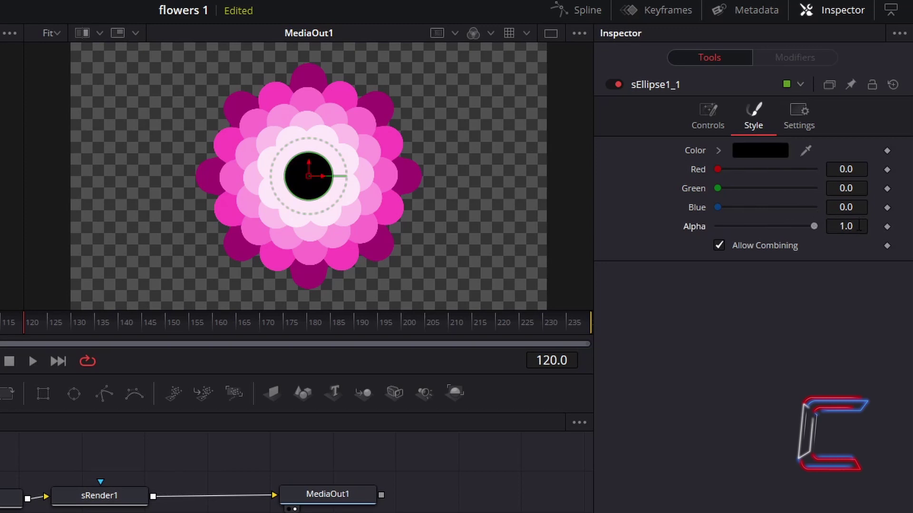
left_click(752, 149)
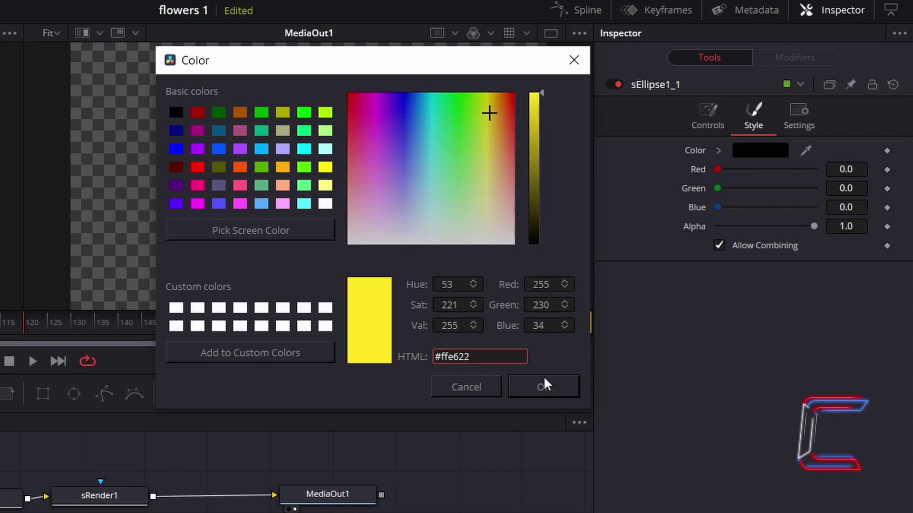
left_click(563, 389)
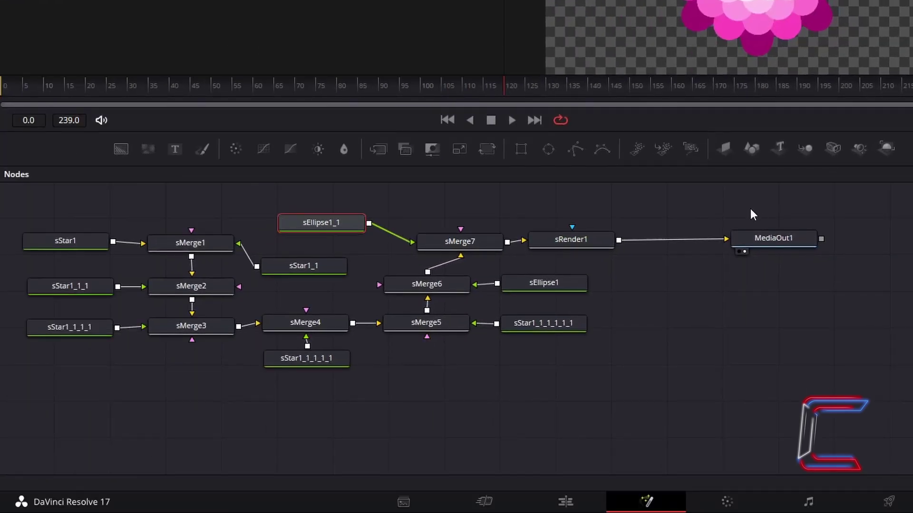
Set the translucent sEllipse1's X Offset to 0.005 to cast a shadow behind the yellow centre
left_click(574, 285)
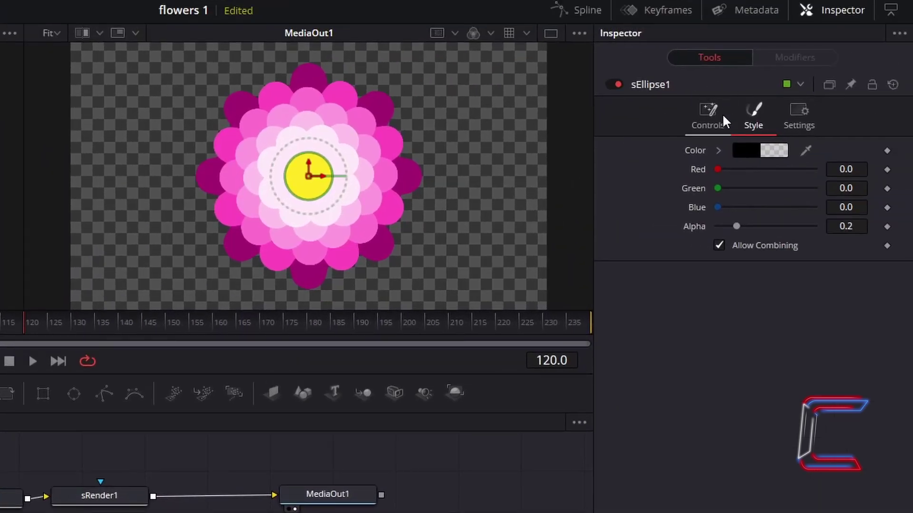
left_click(723, 110)
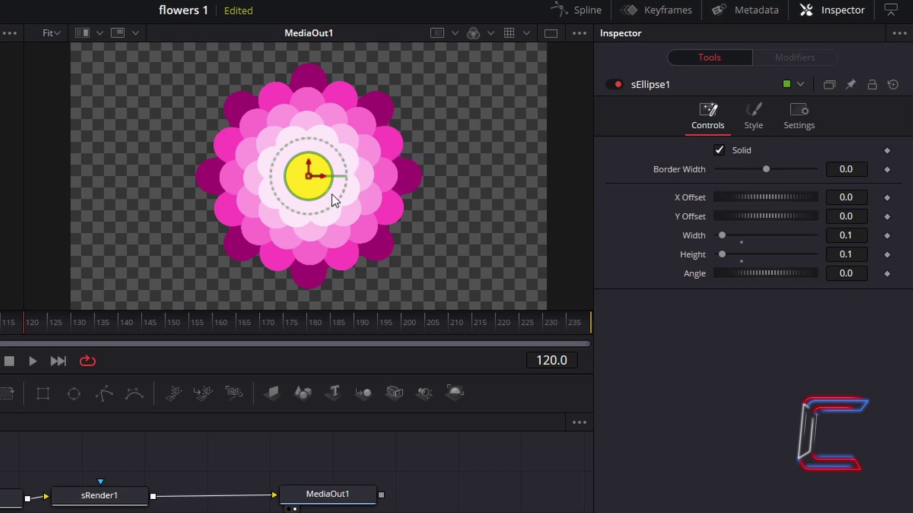
left_click(861, 196)
type("05")
key("Tab")
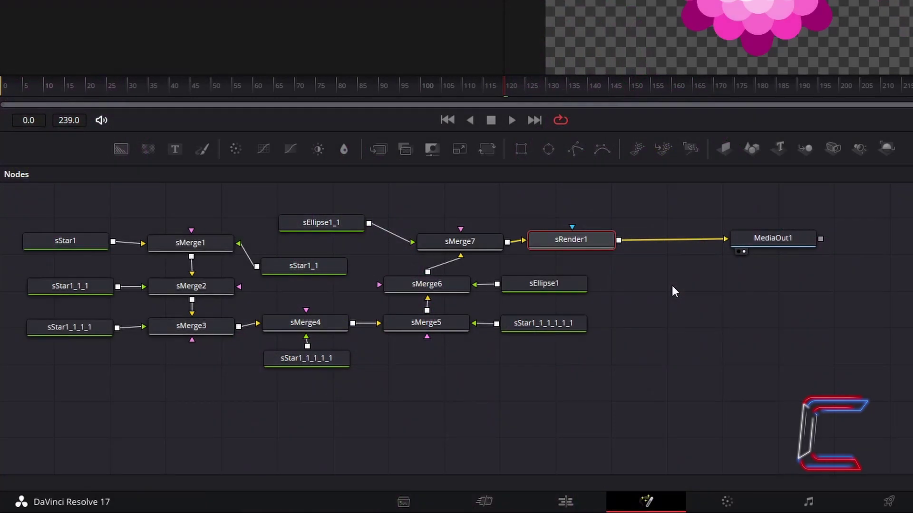
Add a pEmitter1 node and set its particle Style to Bitmap
key("shift+space")
type("pEmitter")
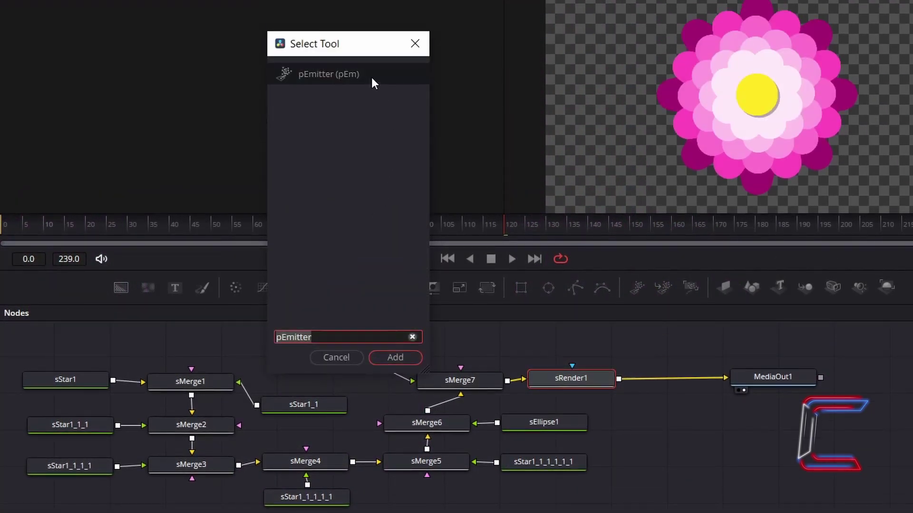
left_click(386, 357)
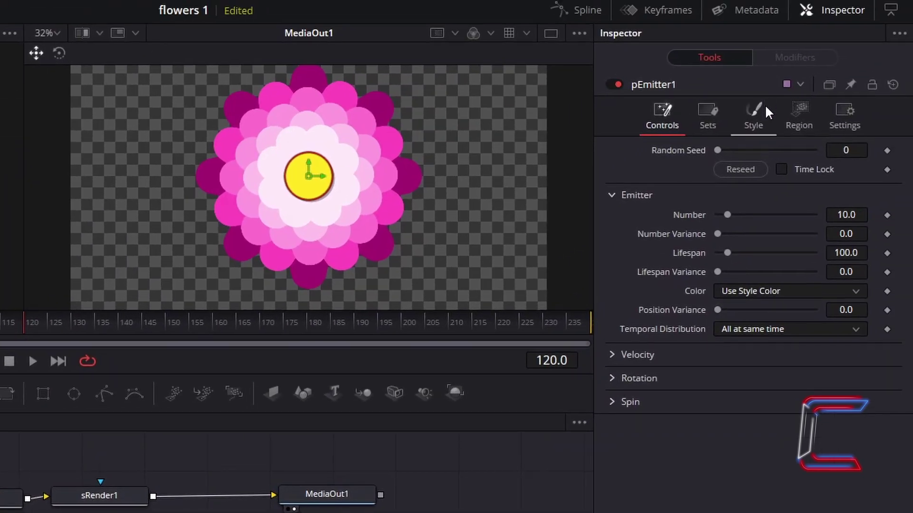
left_click(761, 110)
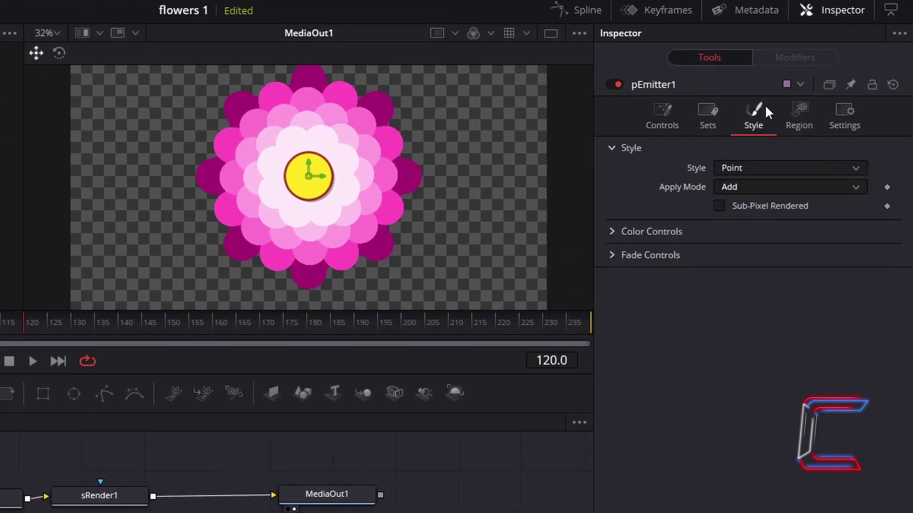
left_click(777, 166)
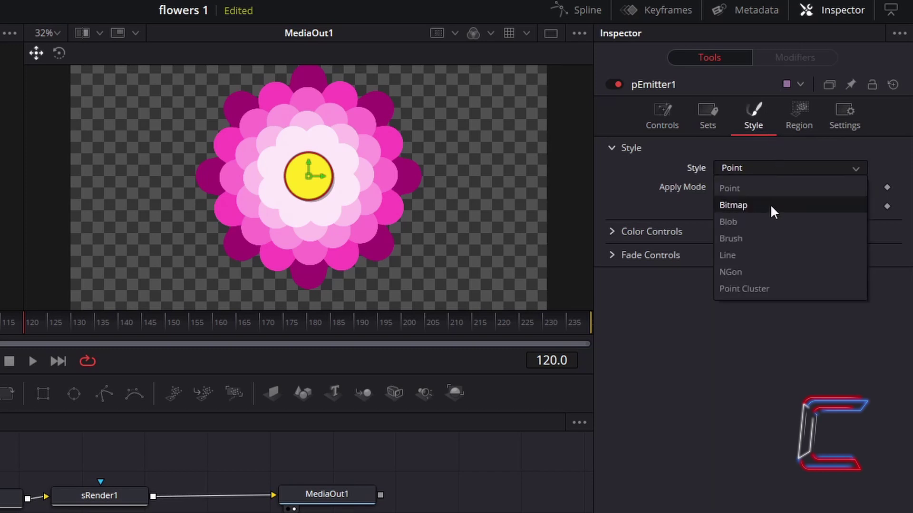
left_click(770, 204)
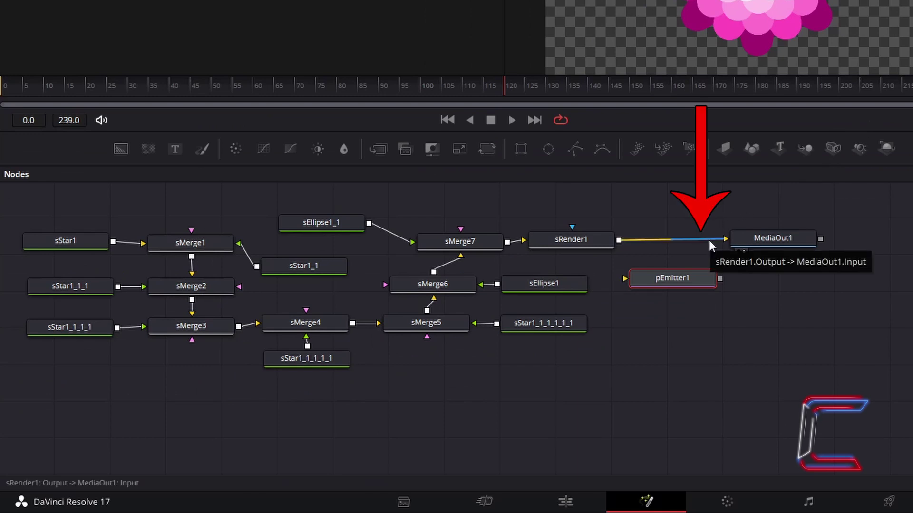
Reroute sRender1 from MediaOut1 into pEmitter1, then chain new pTurbulence1 and pRender1 nodes after it
left_click_drag(709, 240, 701, 242)
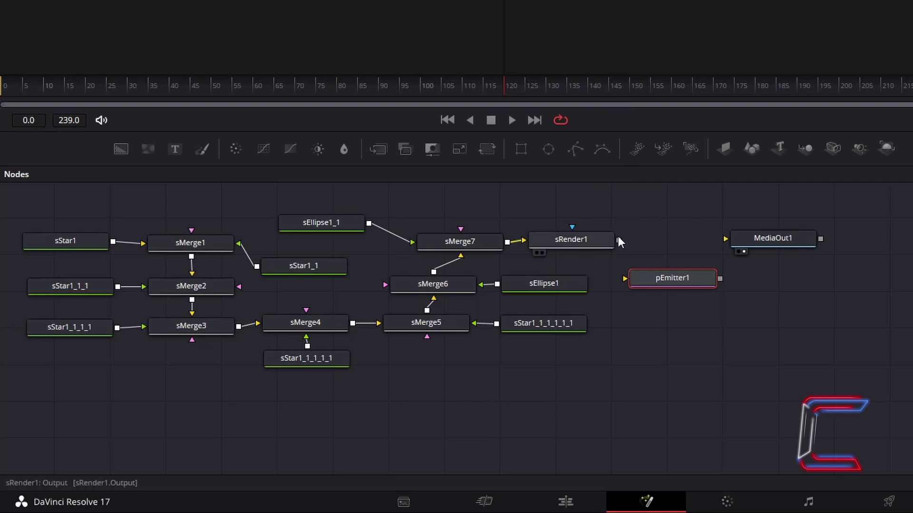
left_click_drag(619, 240, 624, 279)
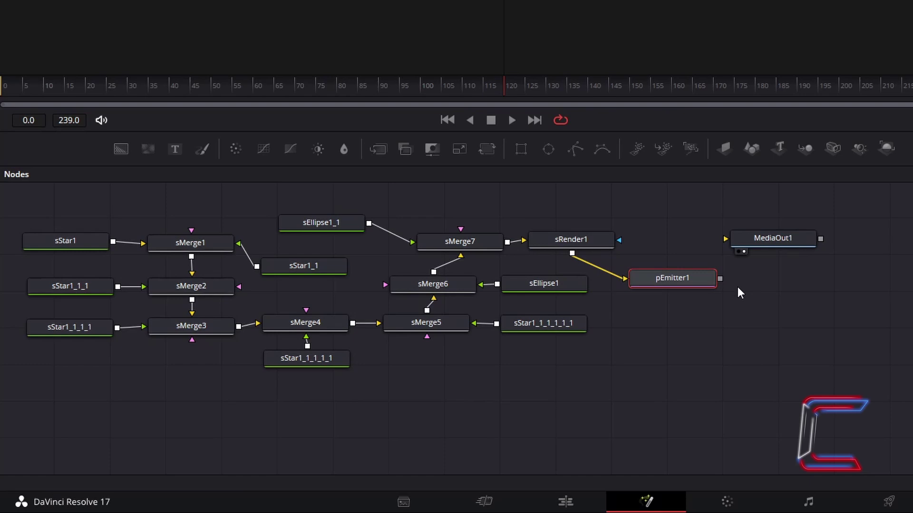
key("shift+space")
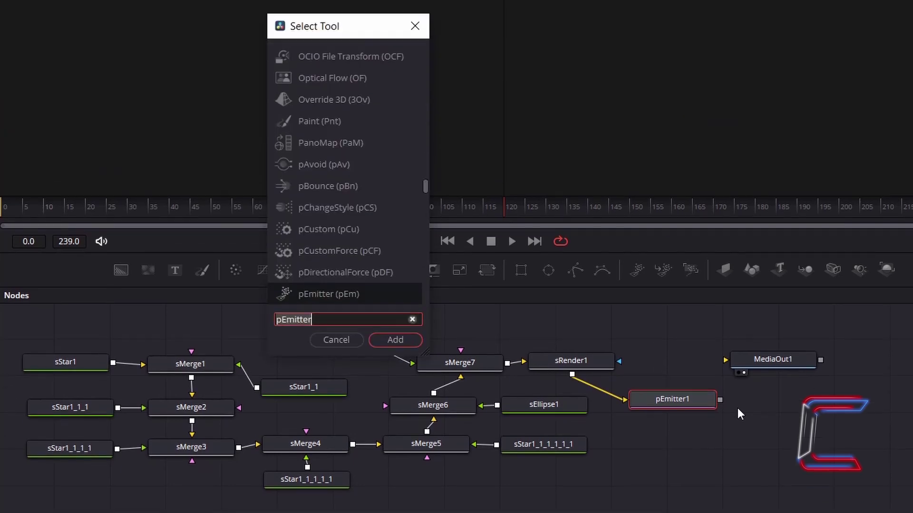
type("pTurbulence")
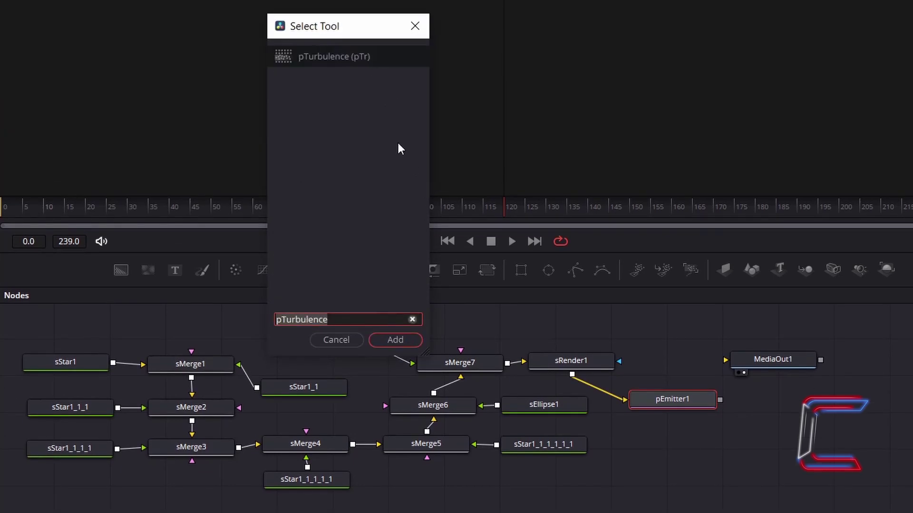
left_click(415, 339)
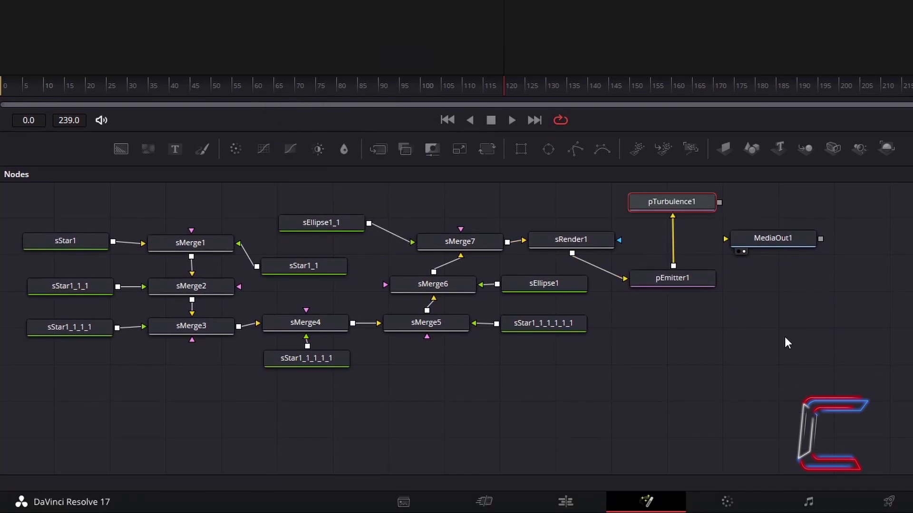
key("shift+space")
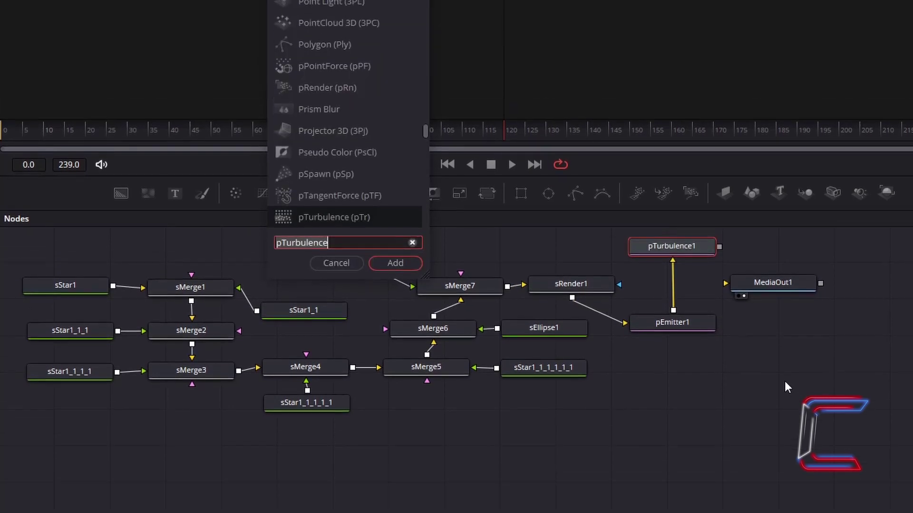
type("pRender")
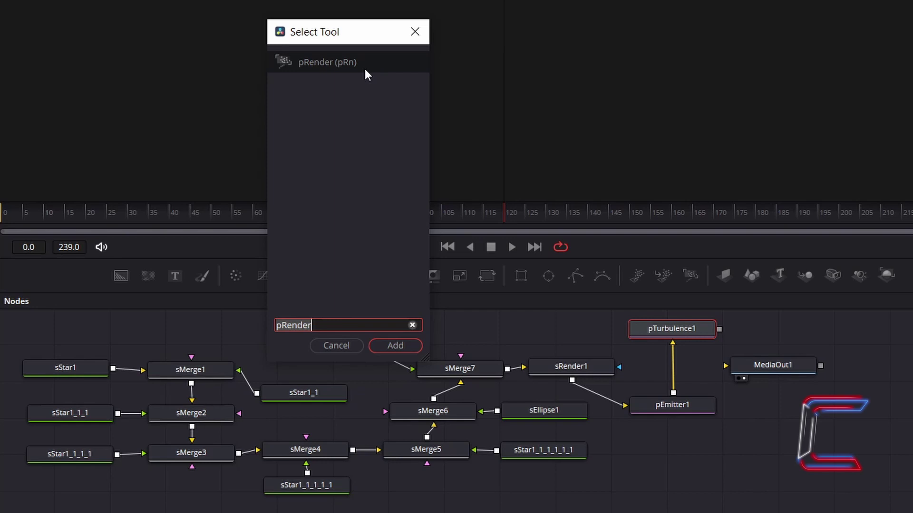
key("Return")
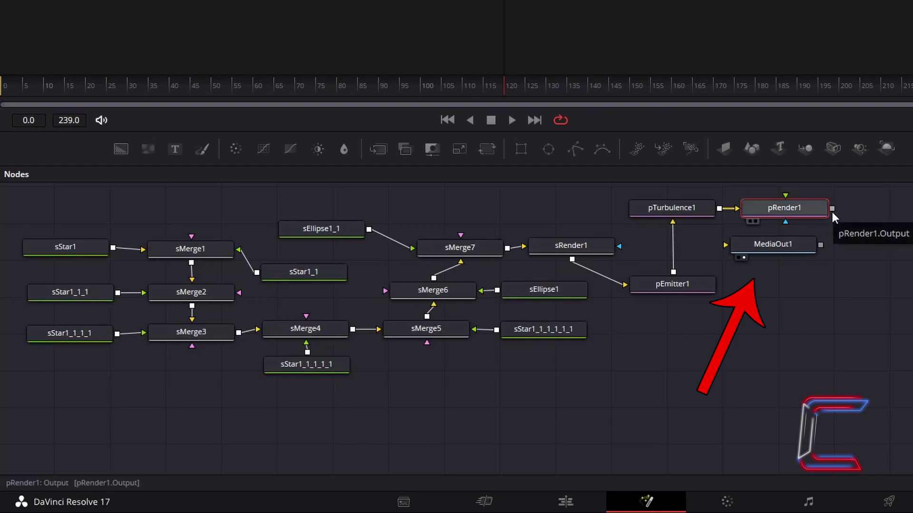
Connect pRender1 to MediaOut1, select pEmitter1, and set the viewer zoom to 25%
left_click_drag(831, 210, 725, 246)
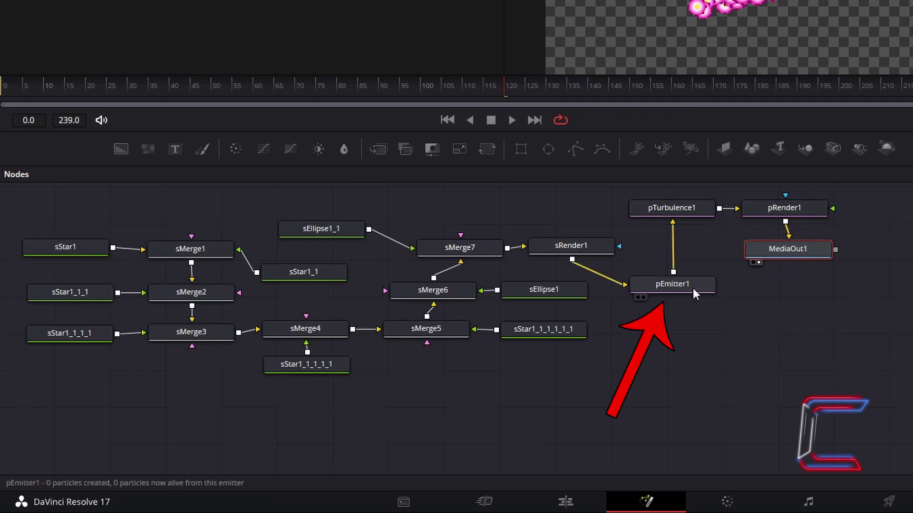
left_click(692, 288)
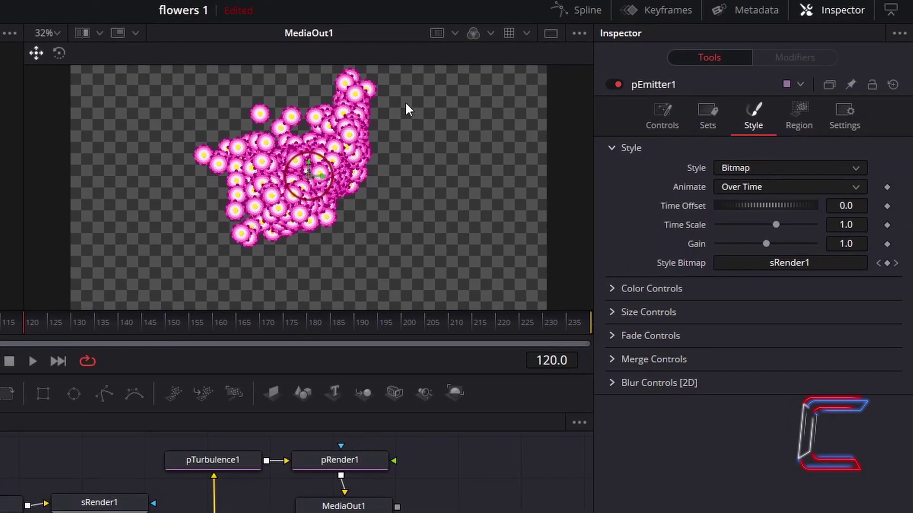
left_click(47, 33)
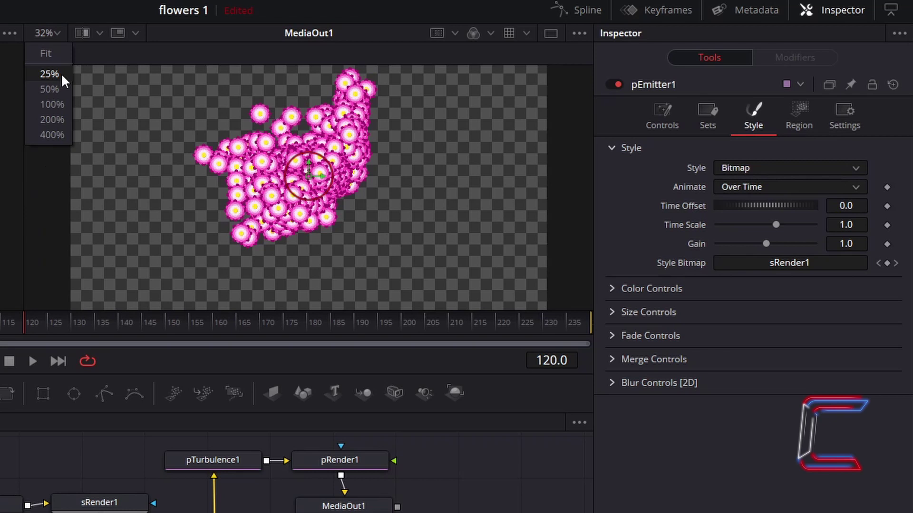
left_click(62, 75)
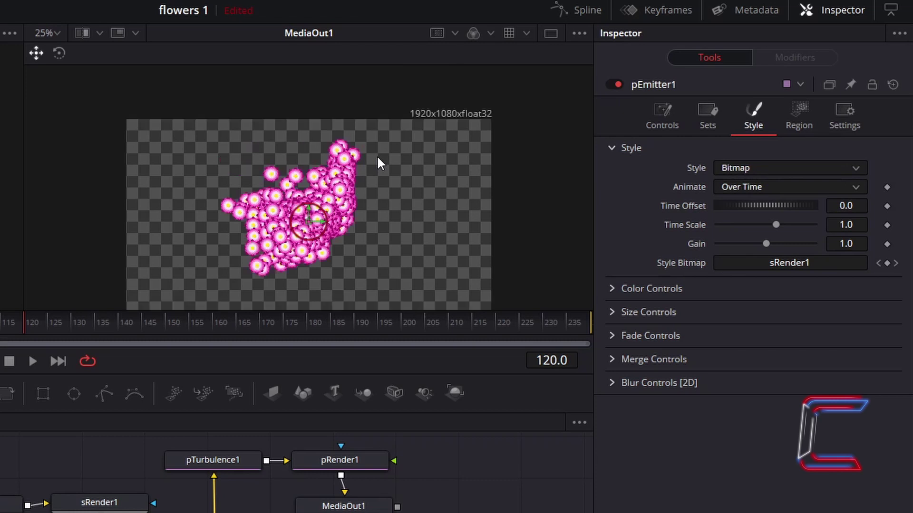
Set pEmitter1's emission Region shape to Line
left_click(805, 129)
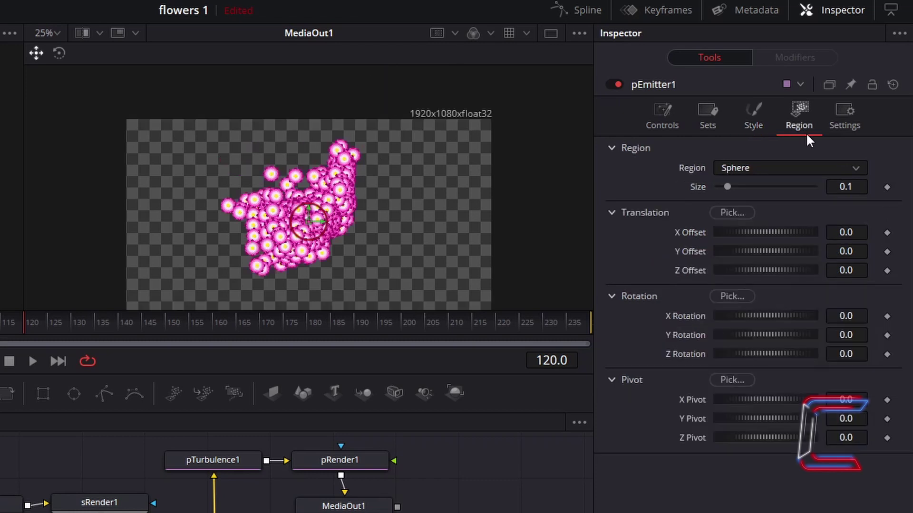
left_click(786, 168)
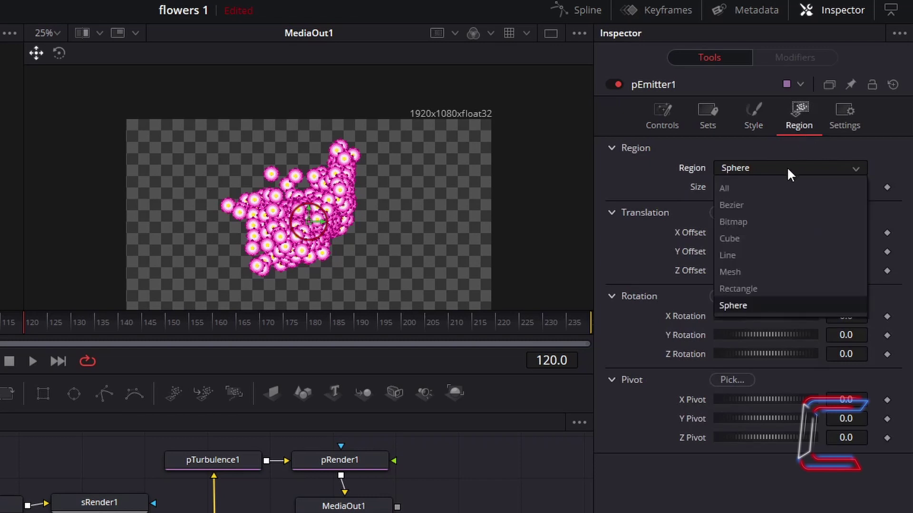
left_click(744, 255)
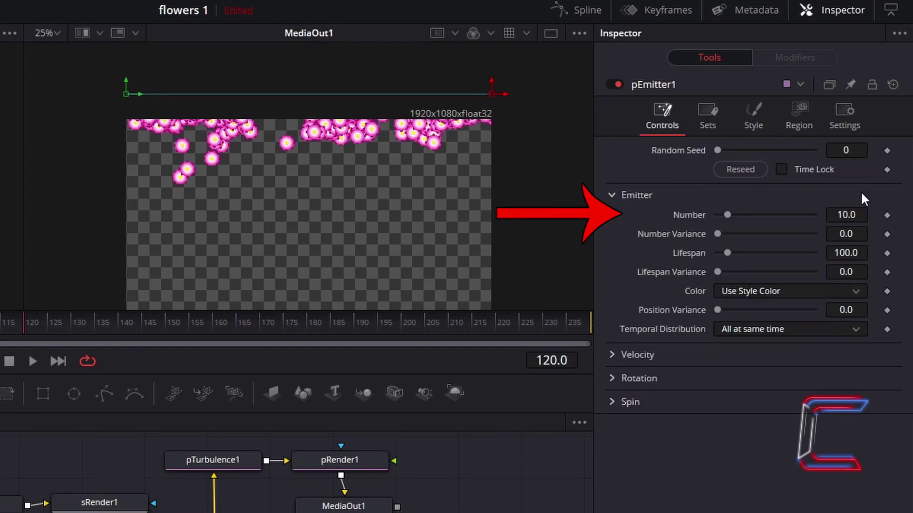
Set the emitter's Number to 0.3, Lifespan to 200 and Position Variance to 0.1
left_click(863, 213)
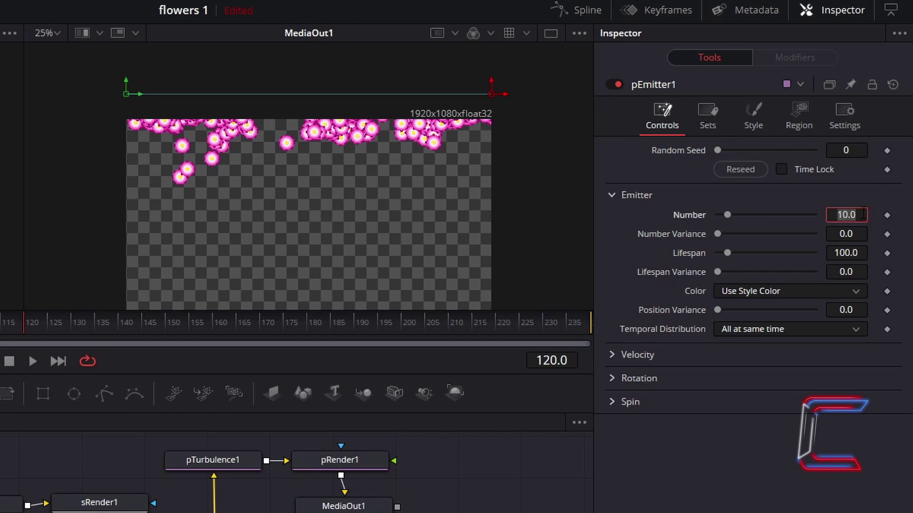
type("0.3")
key("Tab")
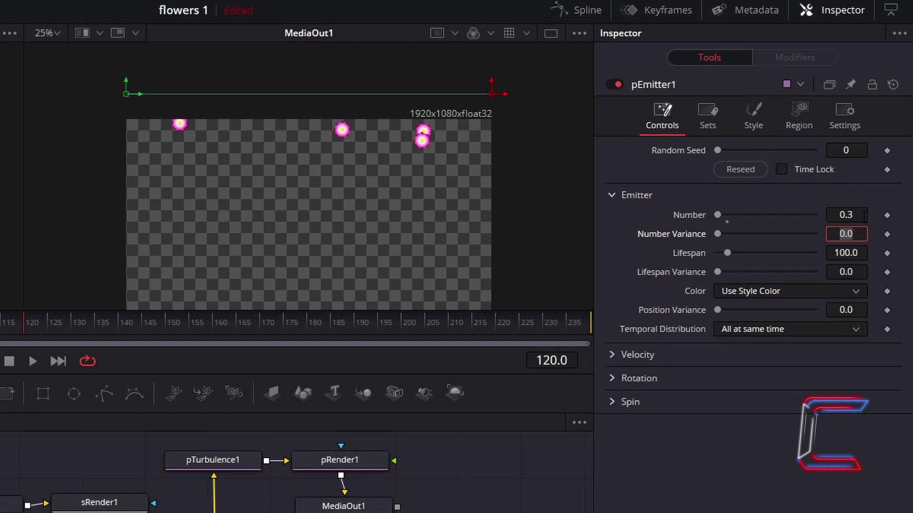
left_click(862, 253)
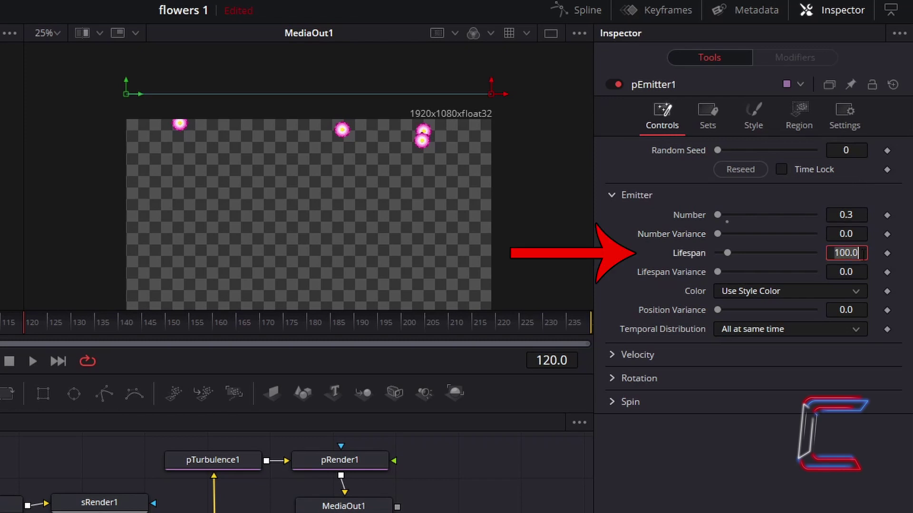
type("200")
key("Tab")
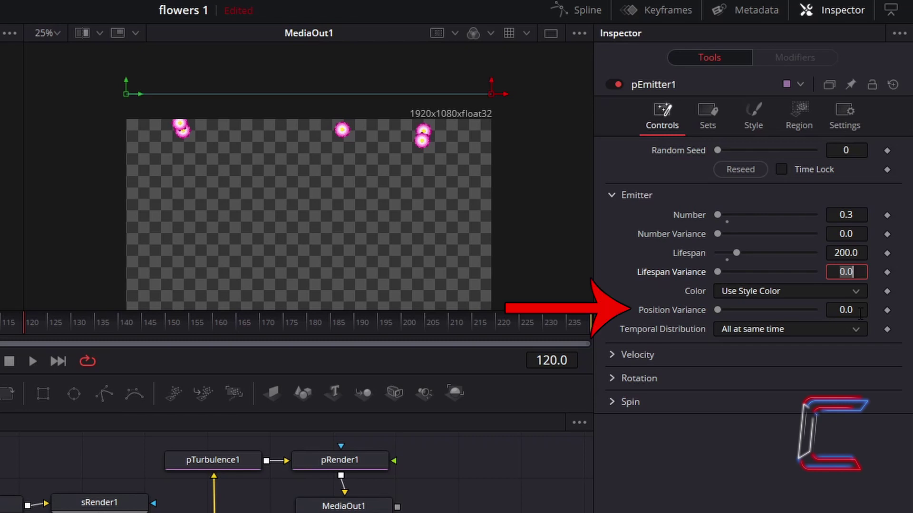
left_click(860, 314)
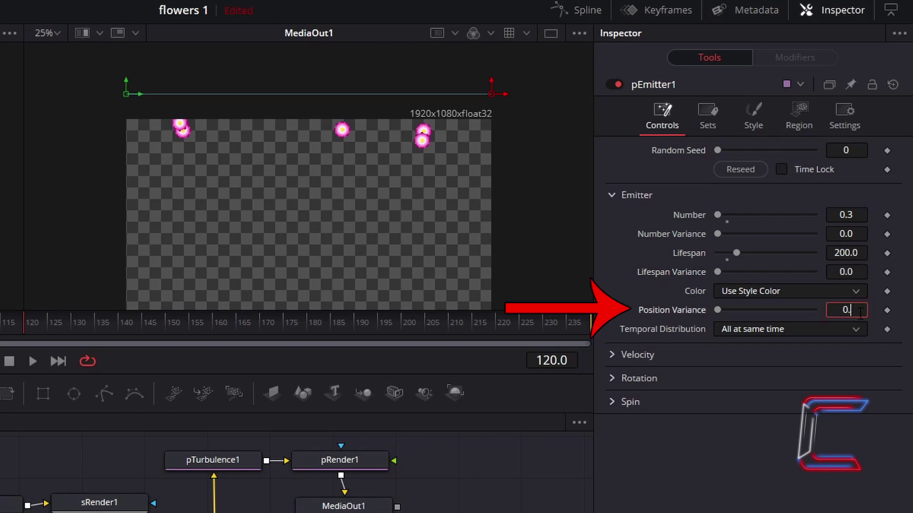
key("BackSpace")
type("1")
key("Tab")
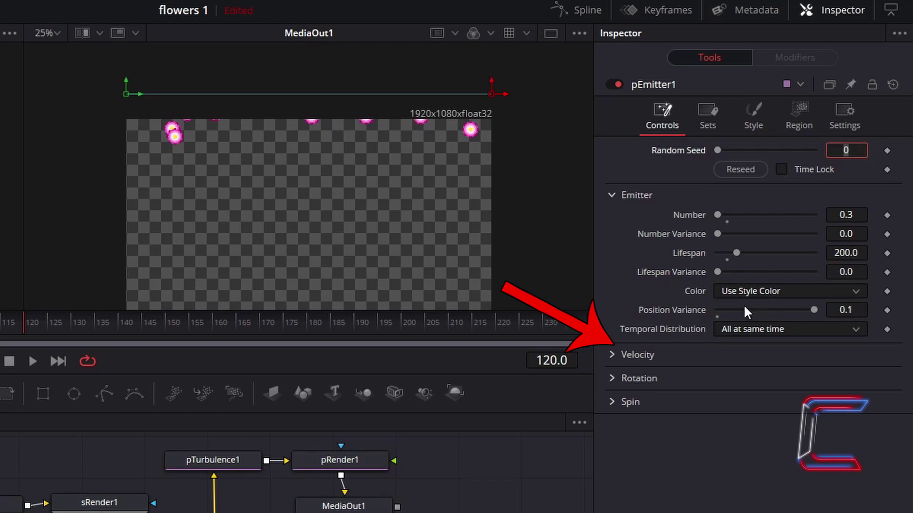
Give the particles Velocity 0.05, Angle -45 and Angle Z -90, previewing the motion
left_click(611, 355)
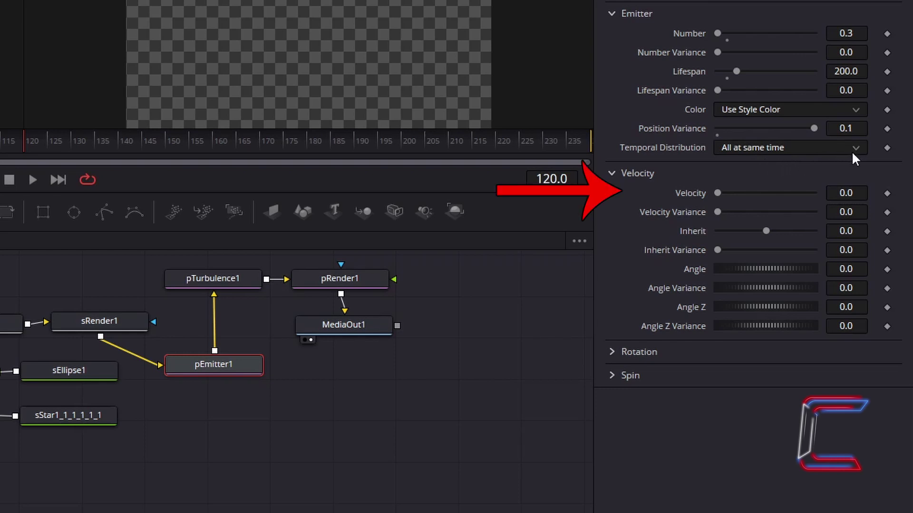
left_click(846, 193)
type("0.05")
key("Tab")
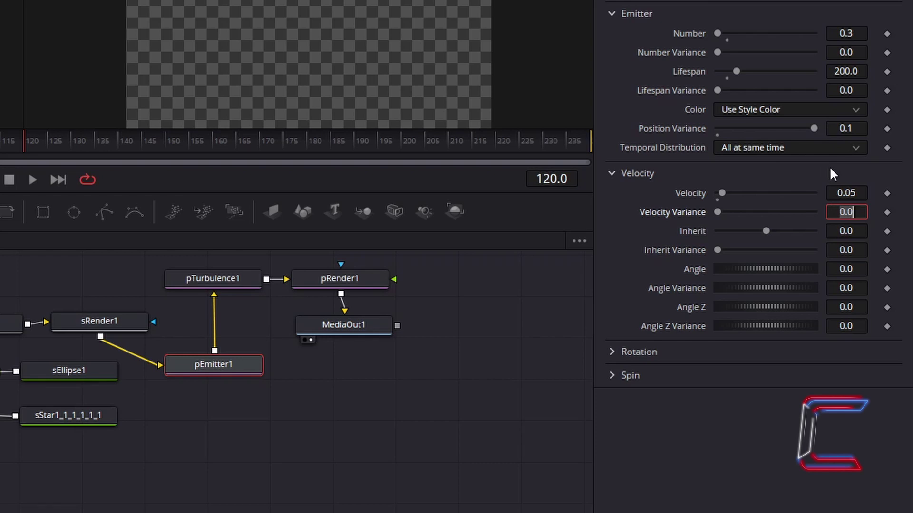
left_click(846, 269)
key("BackSpace")
type("-45")
key("Tab")
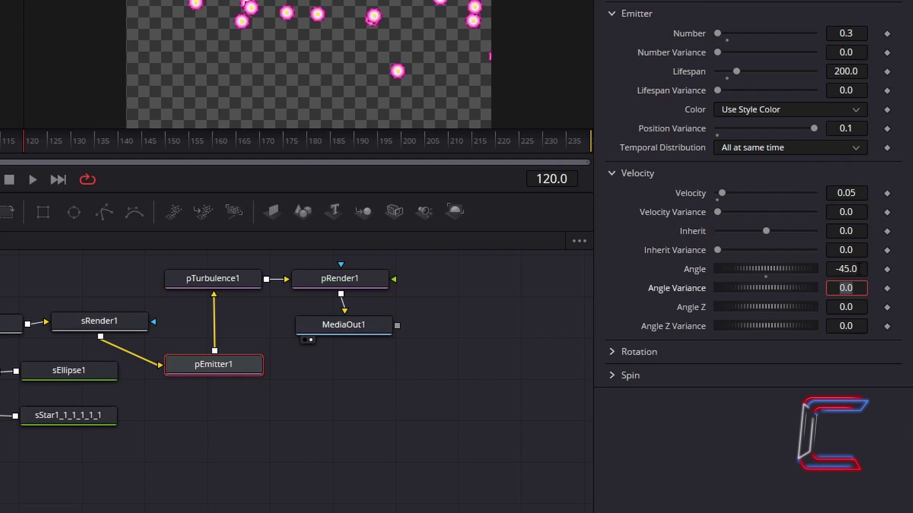
left_click(29, 179)
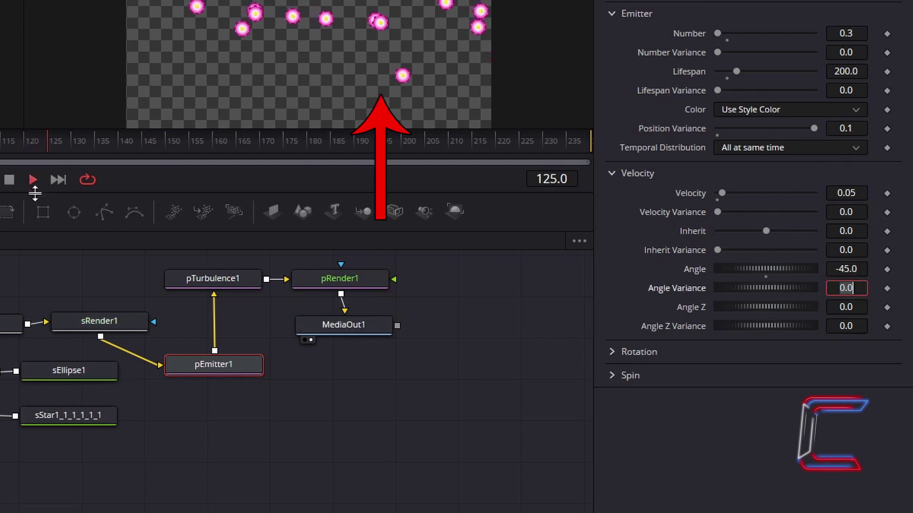
left_click(9, 181)
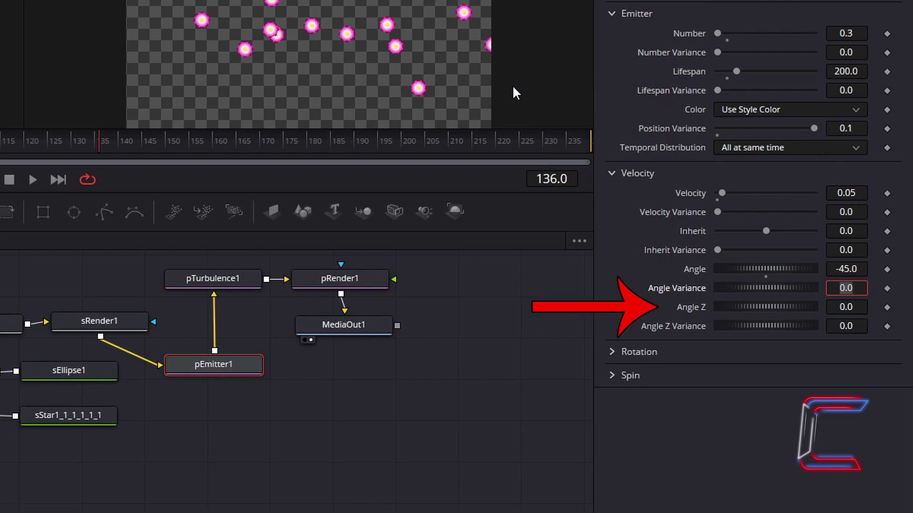
key("Tab")
type("-90")
key("Tab")
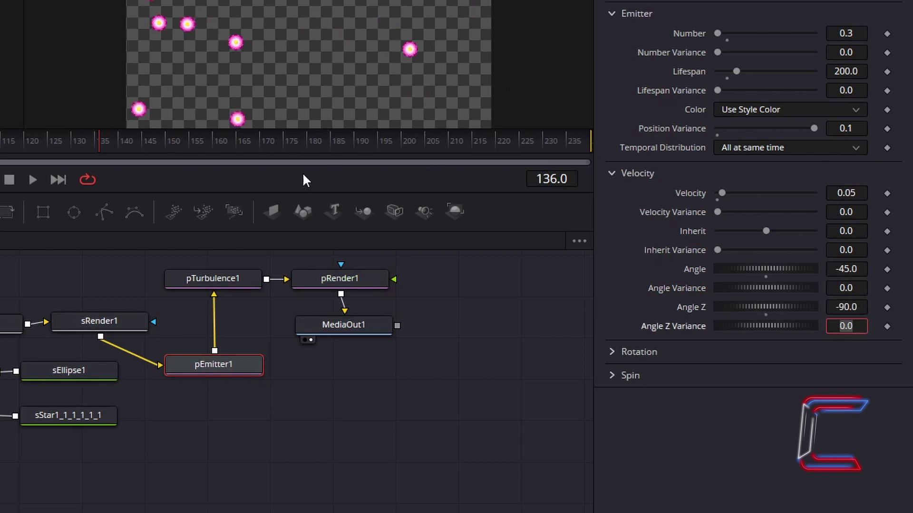
Set the particles' Z spin to 3
left_click(609, 378)
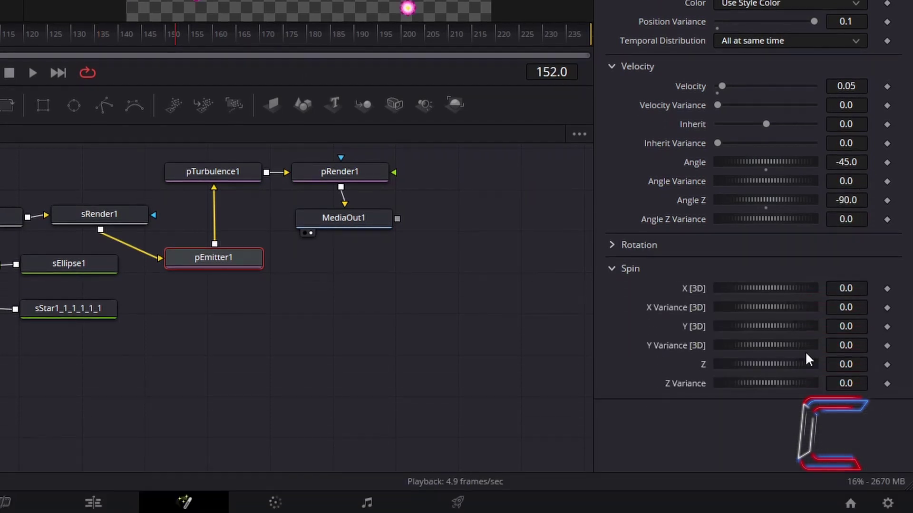
left_click(859, 369)
type("3")
key("Tab")
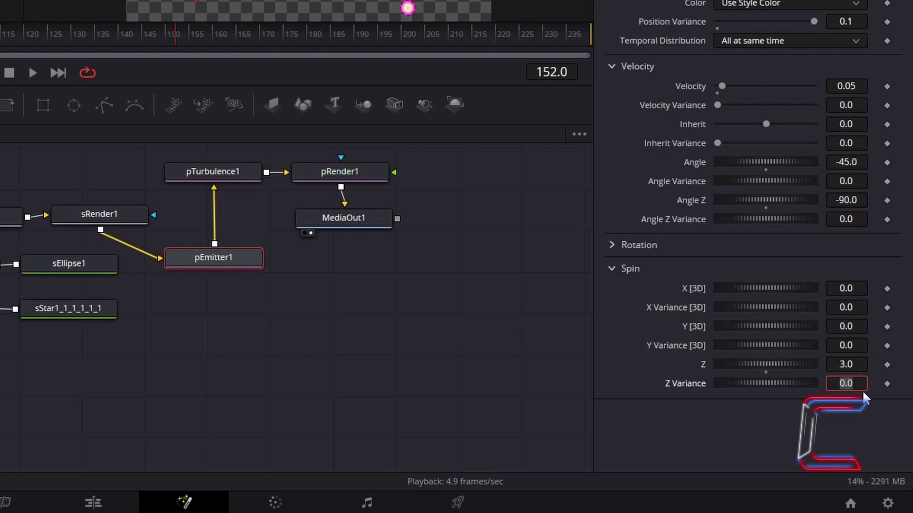
key("Tab")
Set the pEmitter1 particle Size to 0.4 with a Size Variance of 0.1
left_click(763, 126)
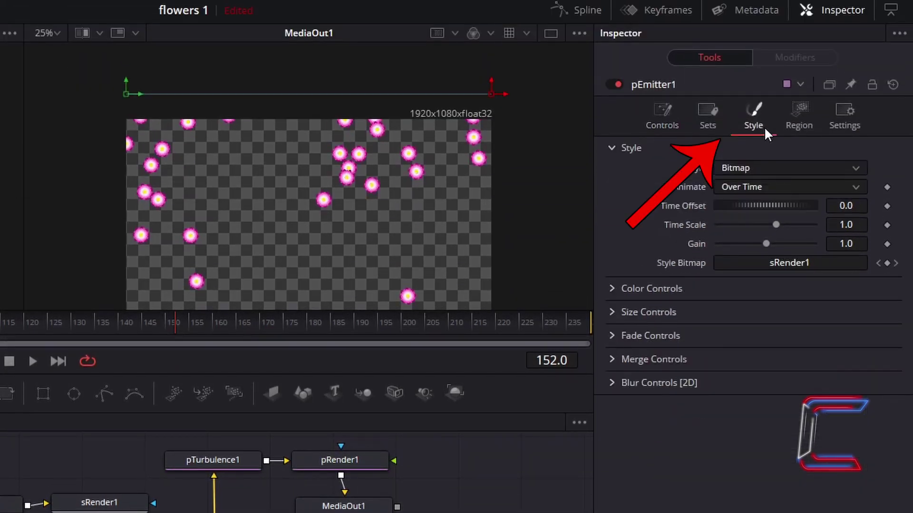
left_click(610, 311)
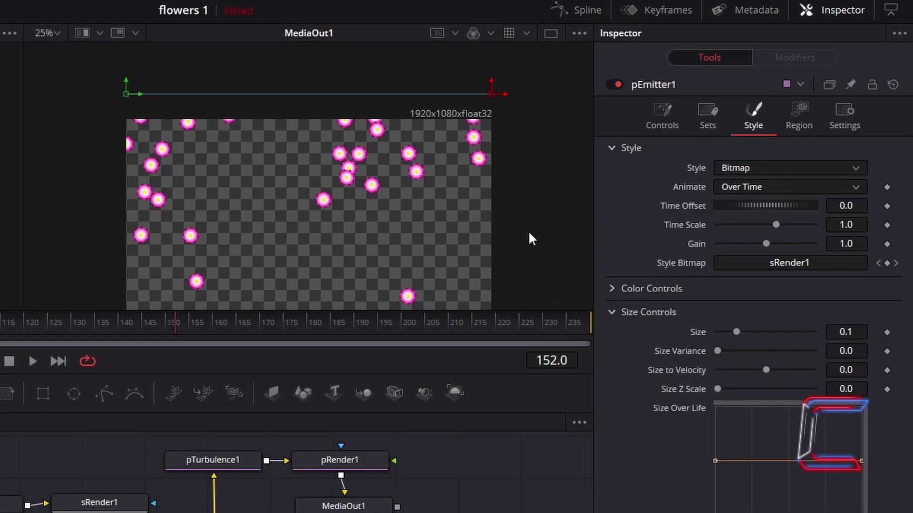
left_click(862, 331)
key("BackSpace")
type("4")
key("Tab")
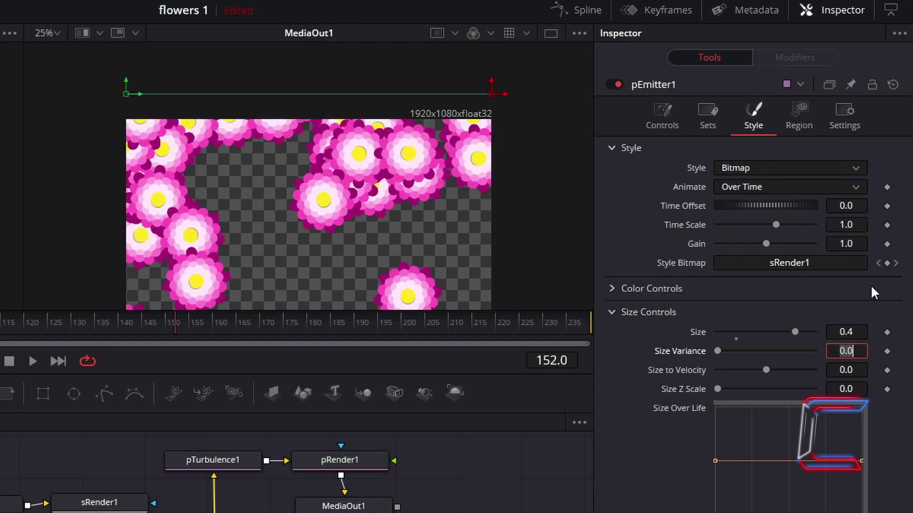
type("0.1")
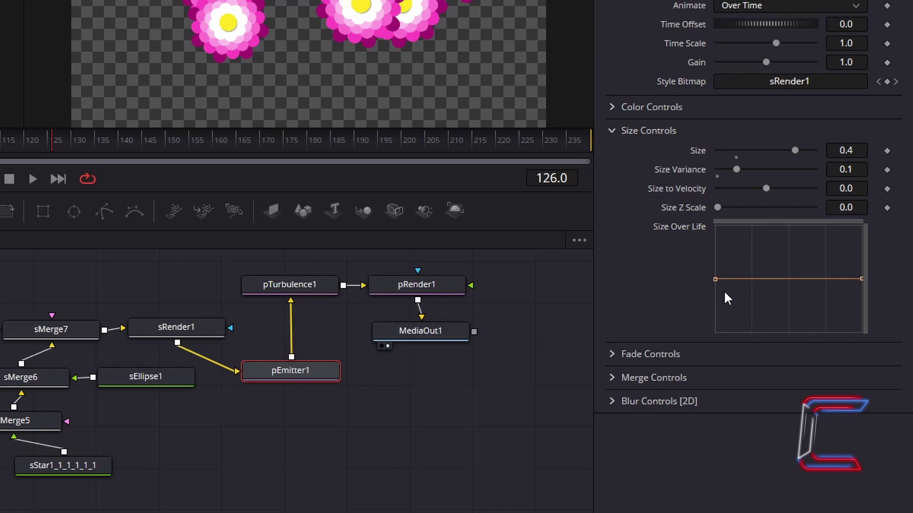
Reshape the Size Over Life curve into a rising ramp, starting low and ending high
left_click_drag(715, 280, 715, 323)
left_click(734, 321)
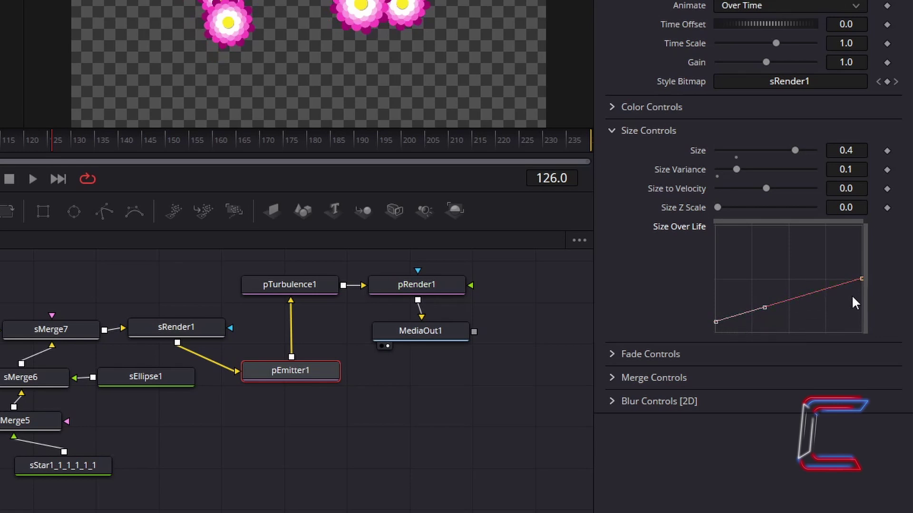
left_click_drag(861, 278, 861, 225)
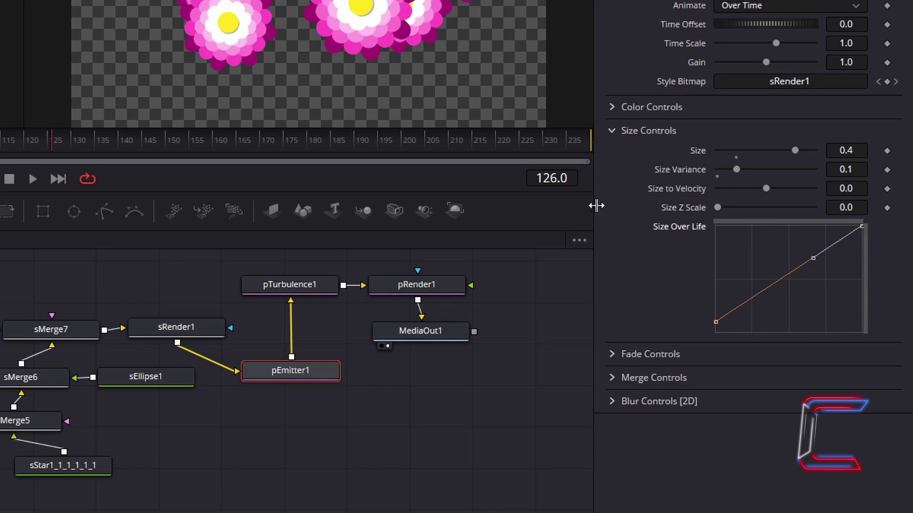
Give pTurbulence1 an X Strength of 0.07, a Y Strength of 0.02 and a Z Strength of 0
left_click(334, 287)
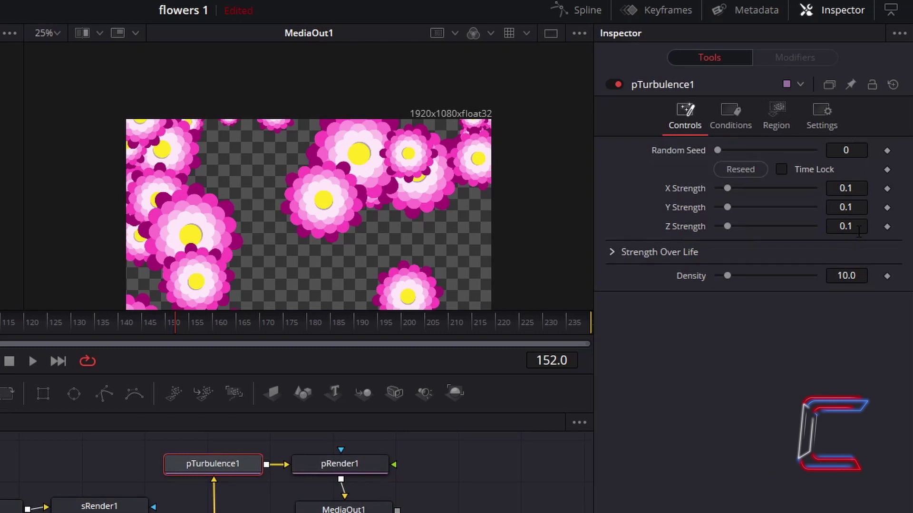
left_click(860, 188)
type("0.07")
key("Tab")
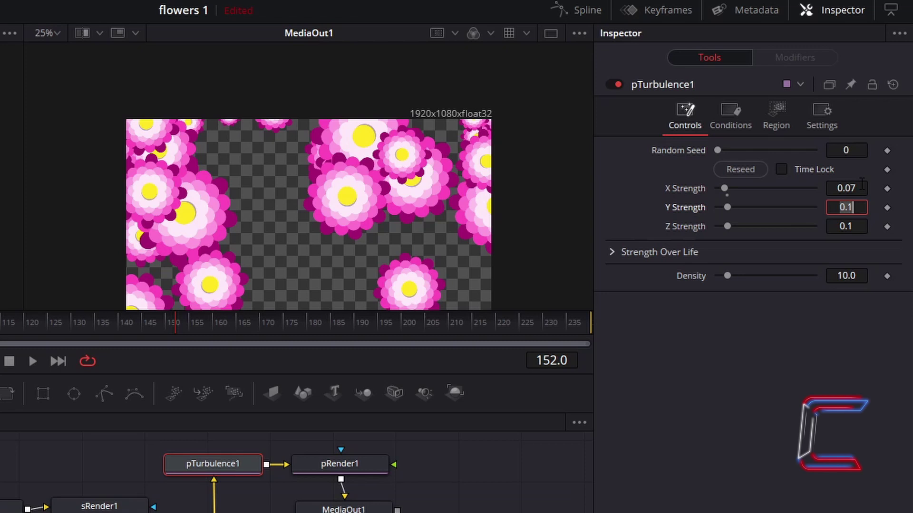
type("0.02")
key("Tab")
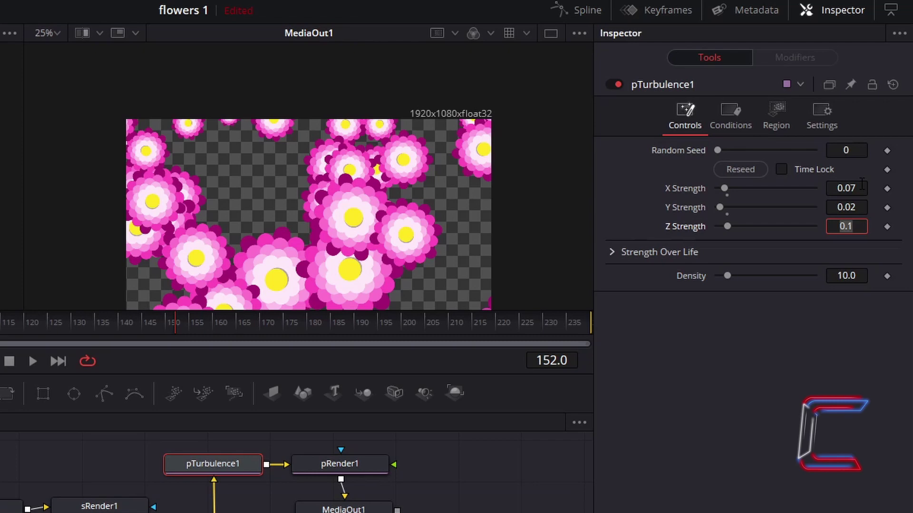
type("0")
key("Tab")
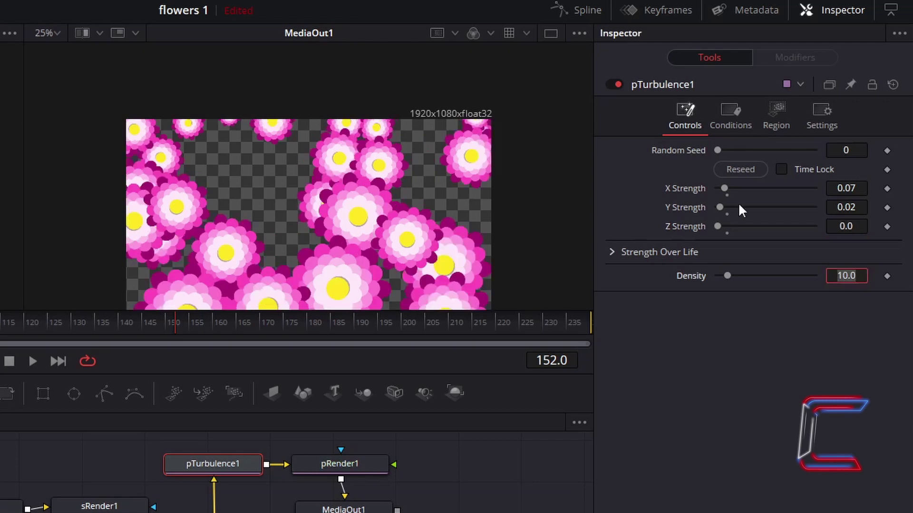